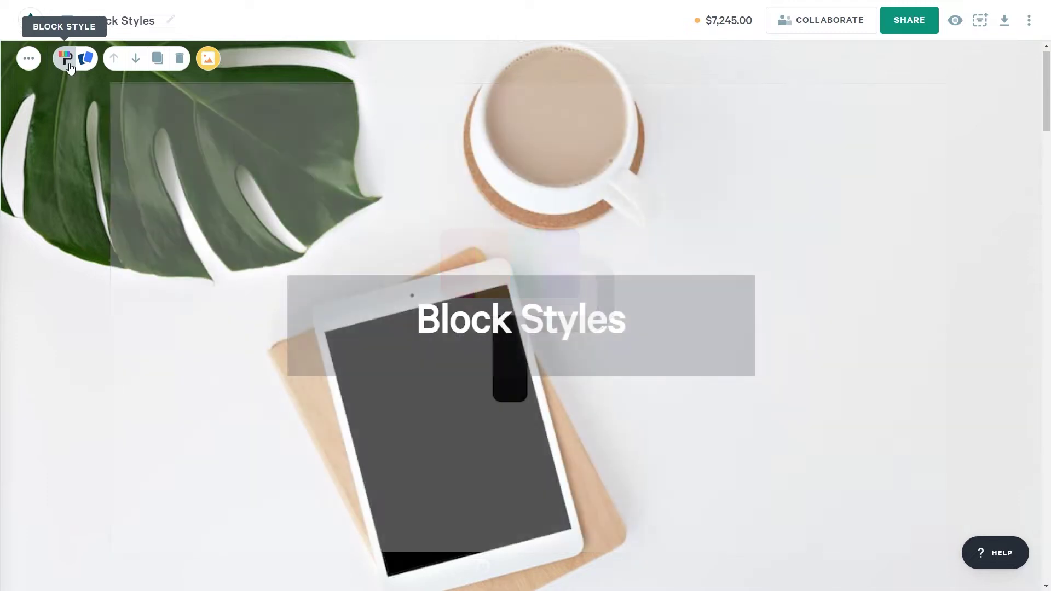
# Scroll past the title and The Product blocks to the Market overview block.
pyautogui.scroll(-6, 136, 299)
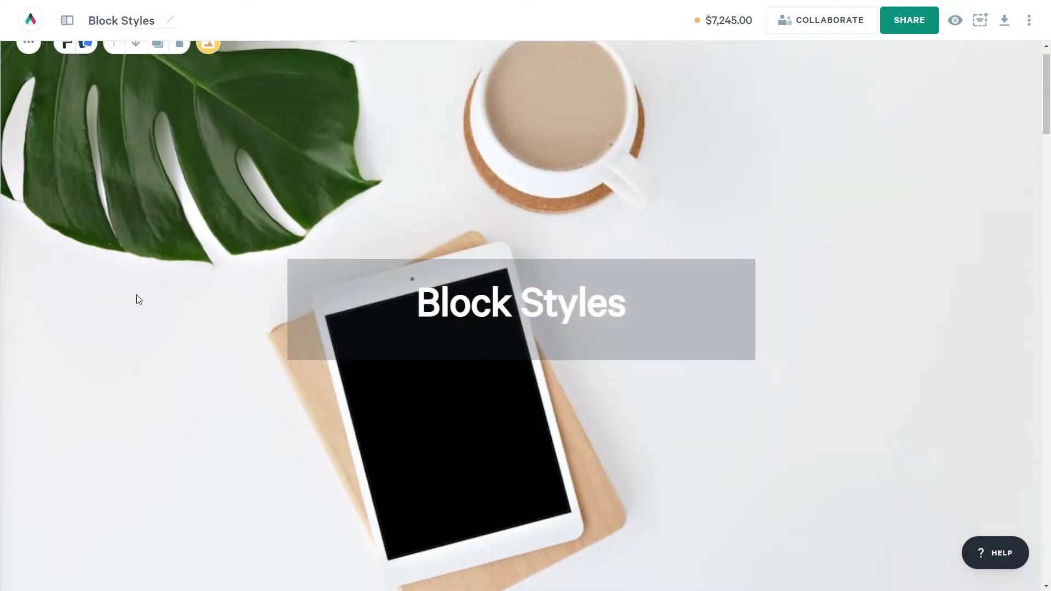
pyautogui.scroll(-10, 137, 299)
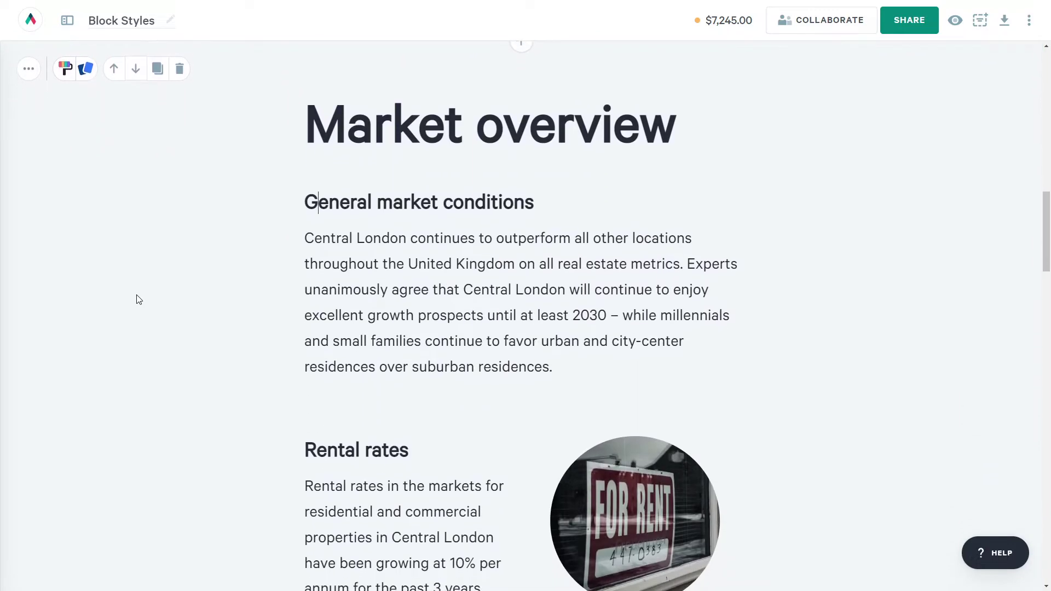
# Give the Market overview block the custom background colour #FFE9FF.
pyautogui.click(66, 70)
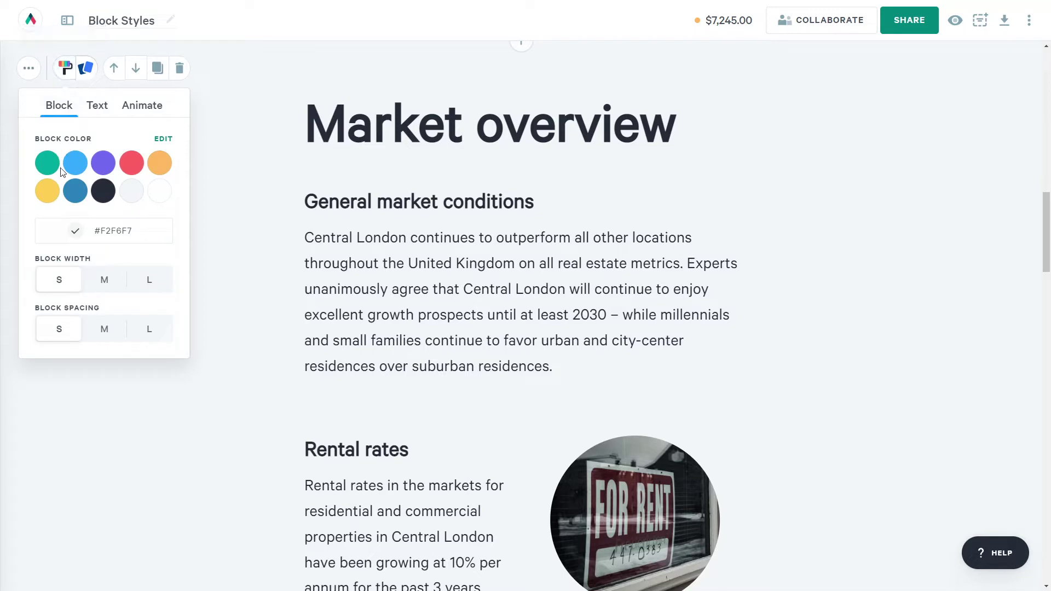
pyautogui.click(75, 163)
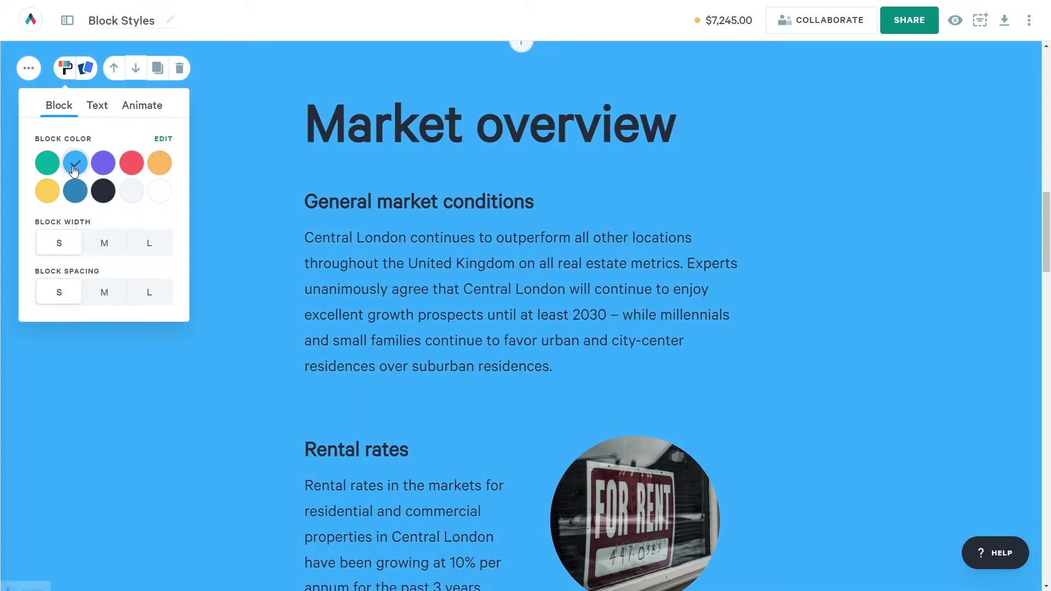
pyautogui.click(129, 193)
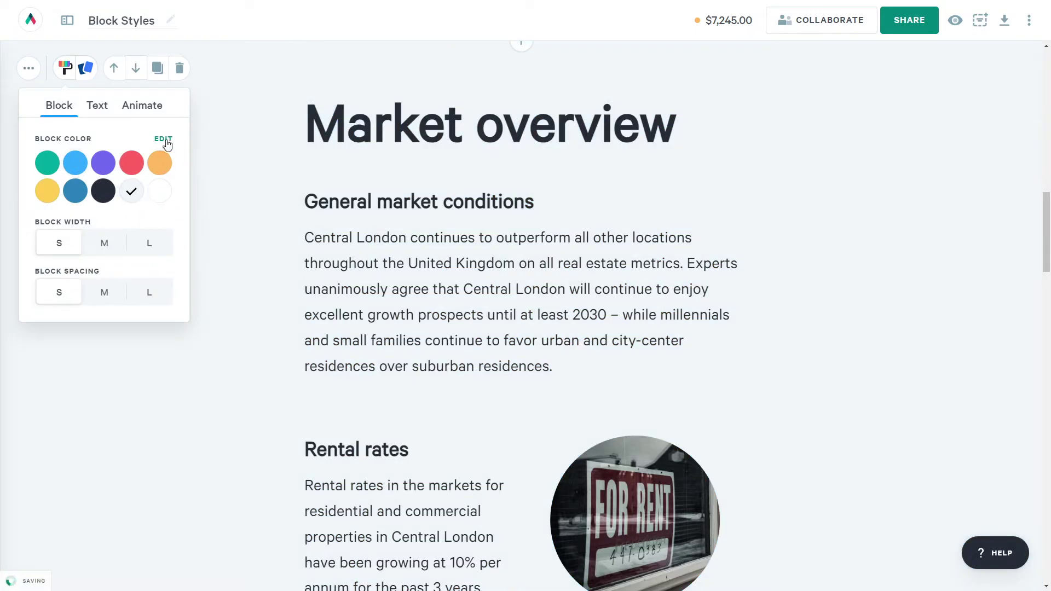
pyautogui.click(167, 144)
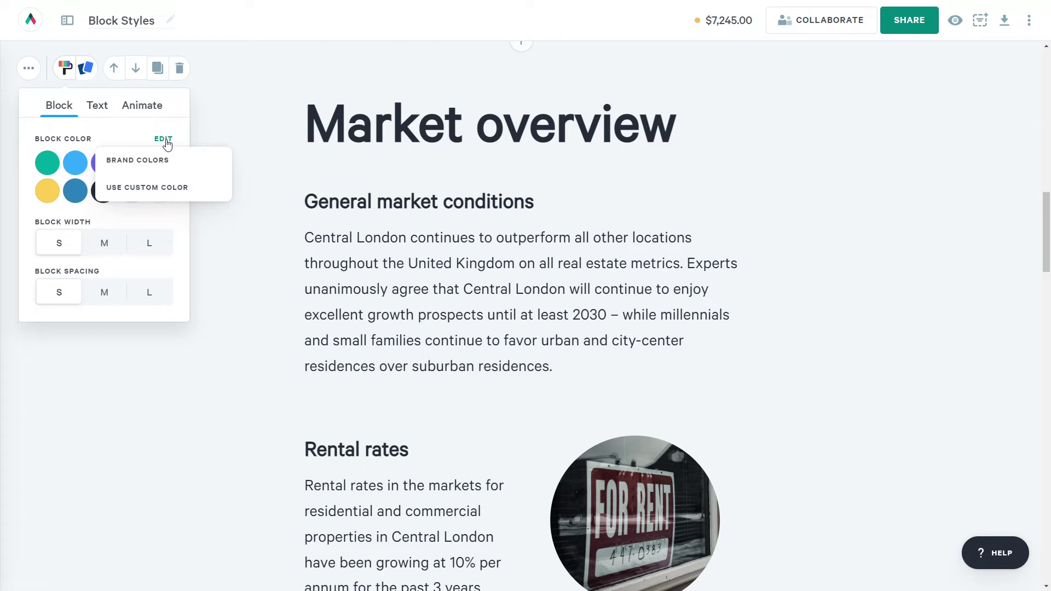
pyautogui.click(155, 187)
pyautogui.doubleClick(116, 232)
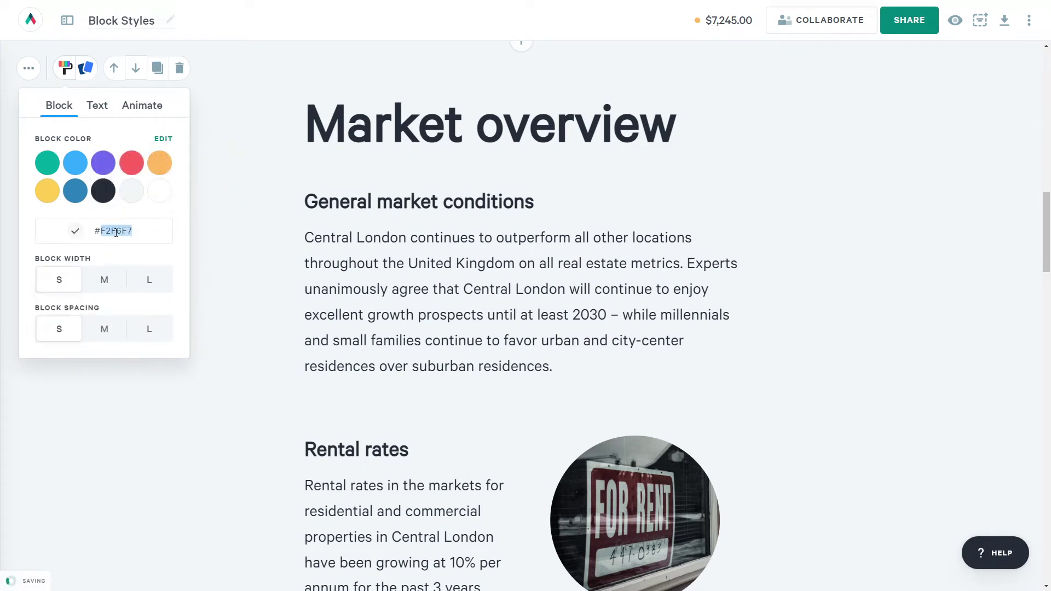
pyautogui.write('FFE9FF')
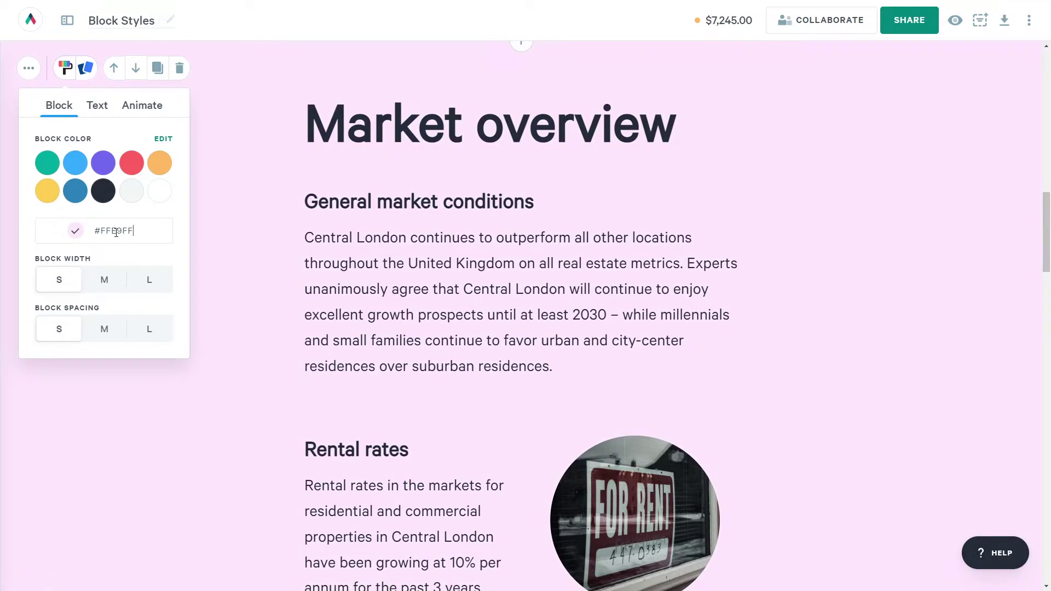
# Try medium and large block width and spacing, leaving both at S.
pyautogui.click(107, 281)
pyautogui.click(147, 280)
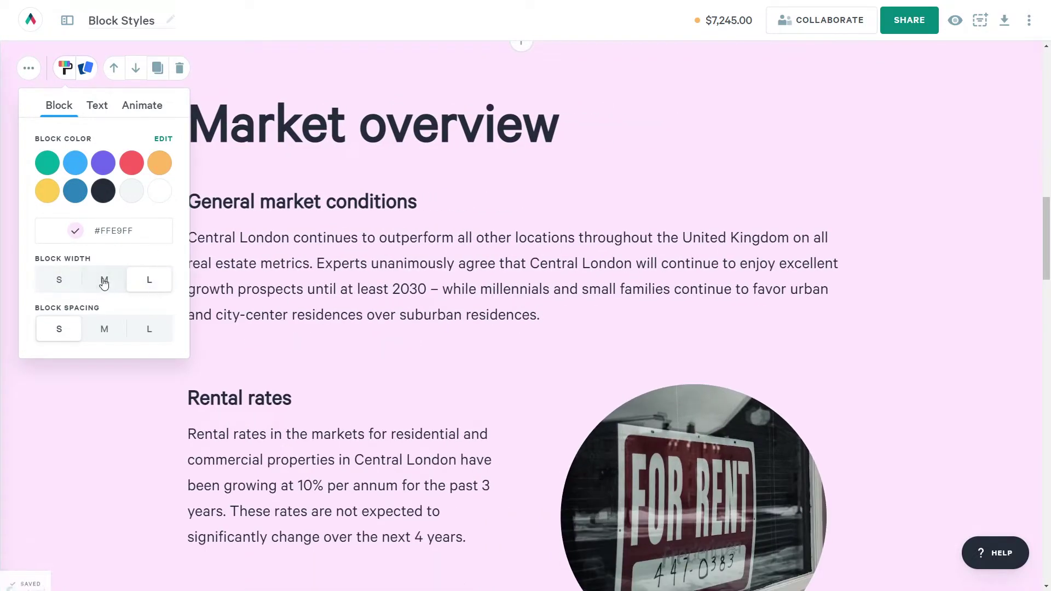
pyautogui.click(69, 281)
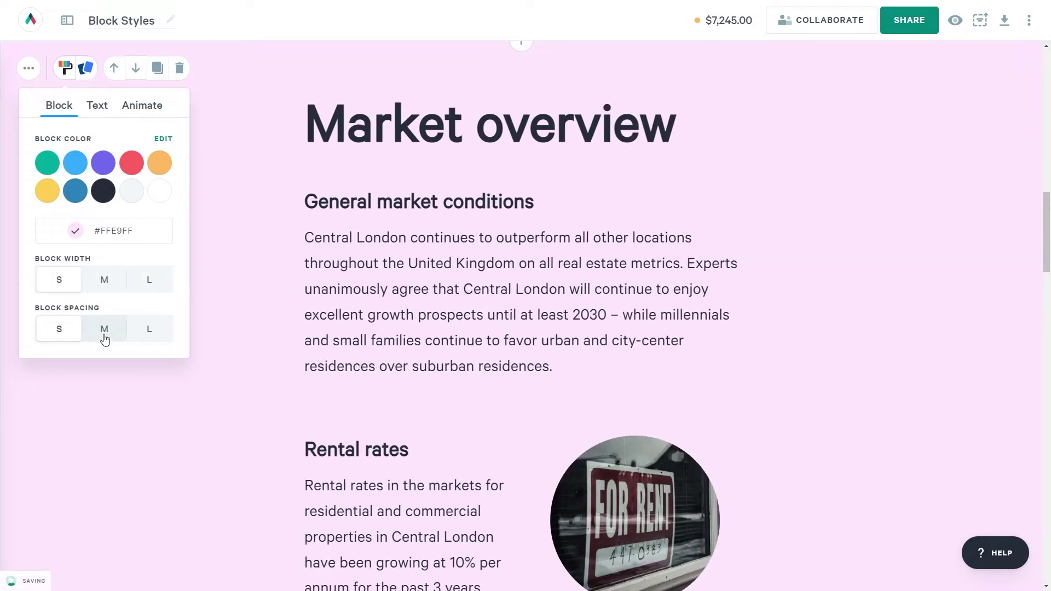
pyautogui.click(104, 333)
pyautogui.click(143, 329)
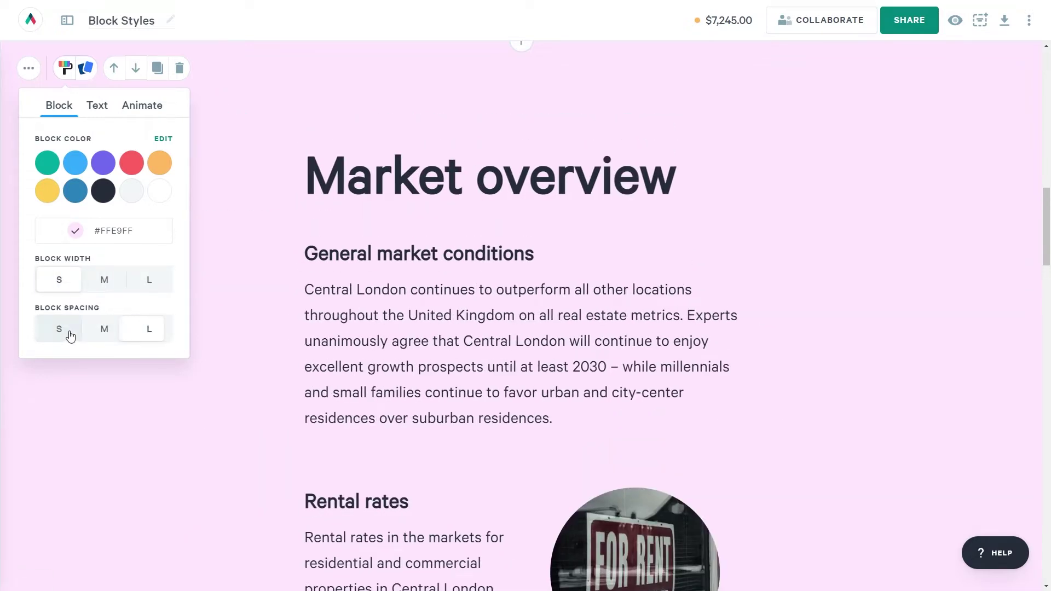
pyautogui.click(70, 333)
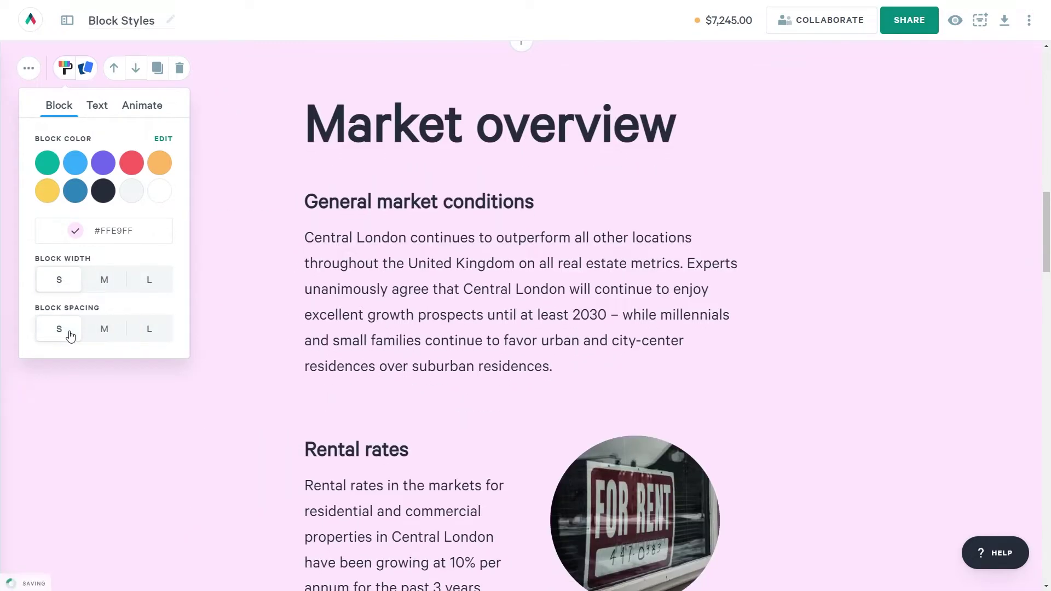
pyautogui.click(98, 108)
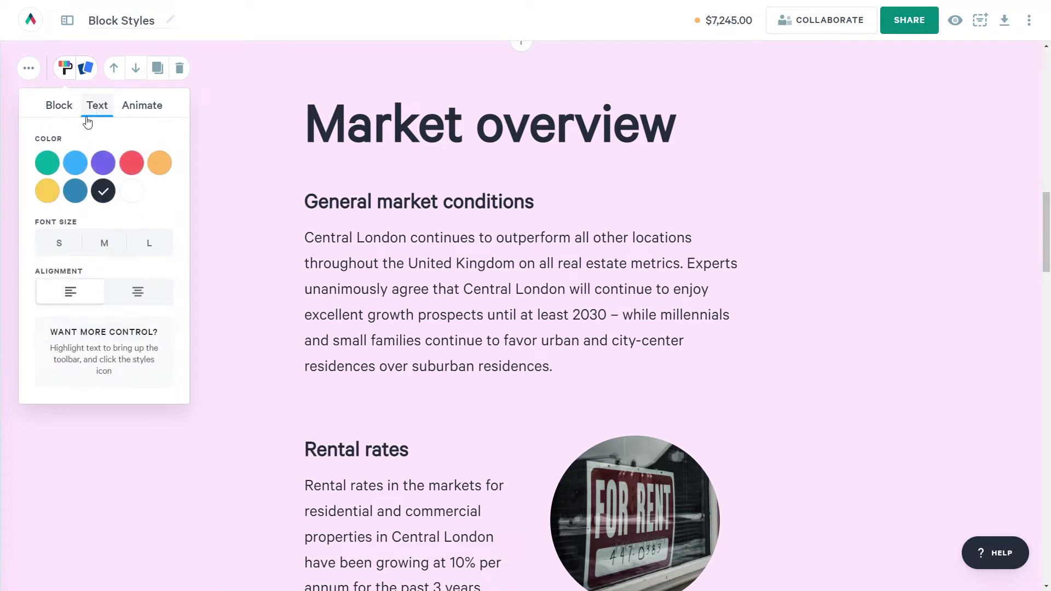
# Set the block's text to dark blue, size M, left-aligned.
pyautogui.click(130, 192)
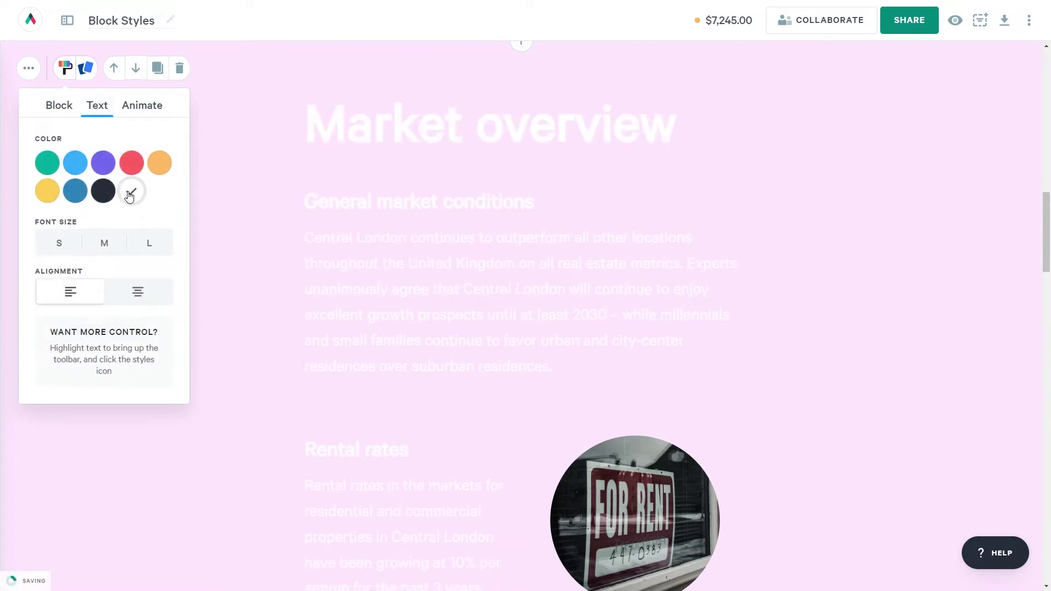
pyautogui.click(135, 168)
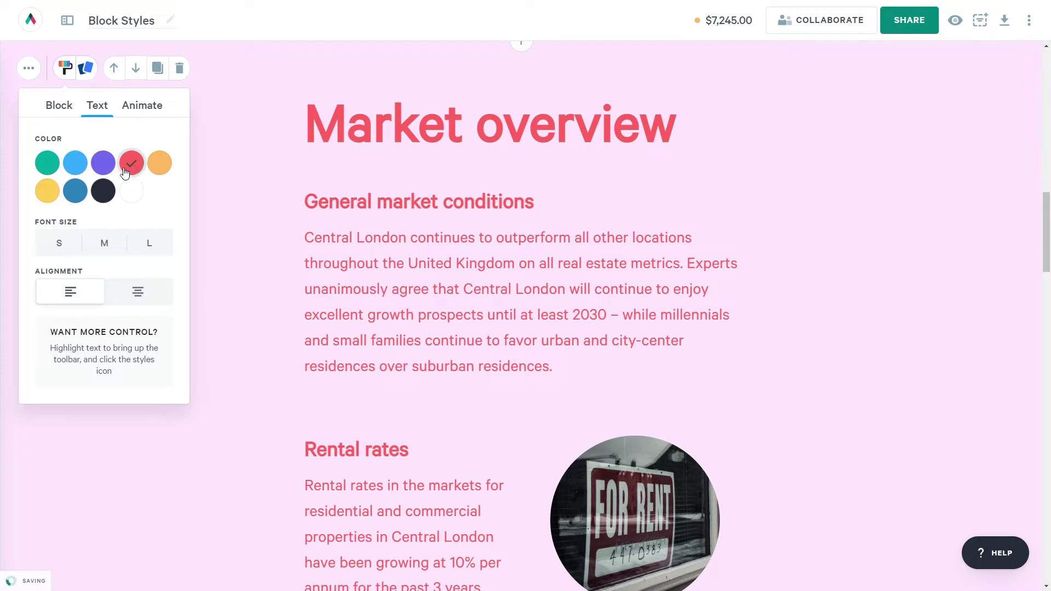
pyautogui.click(75, 191)
pyautogui.click(102, 245)
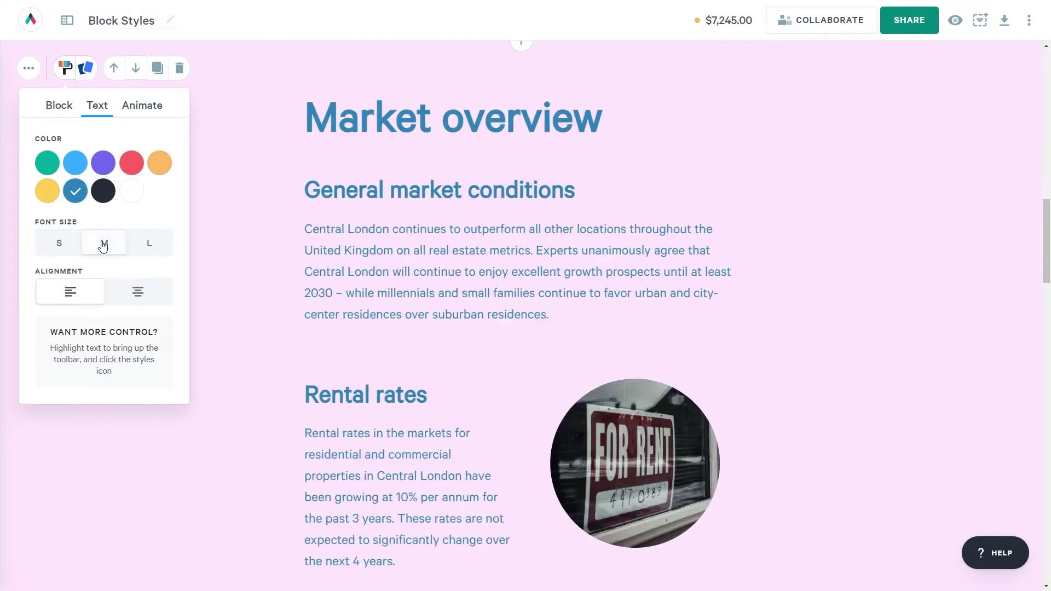
pyautogui.click(127, 248)
pyautogui.click(72, 243)
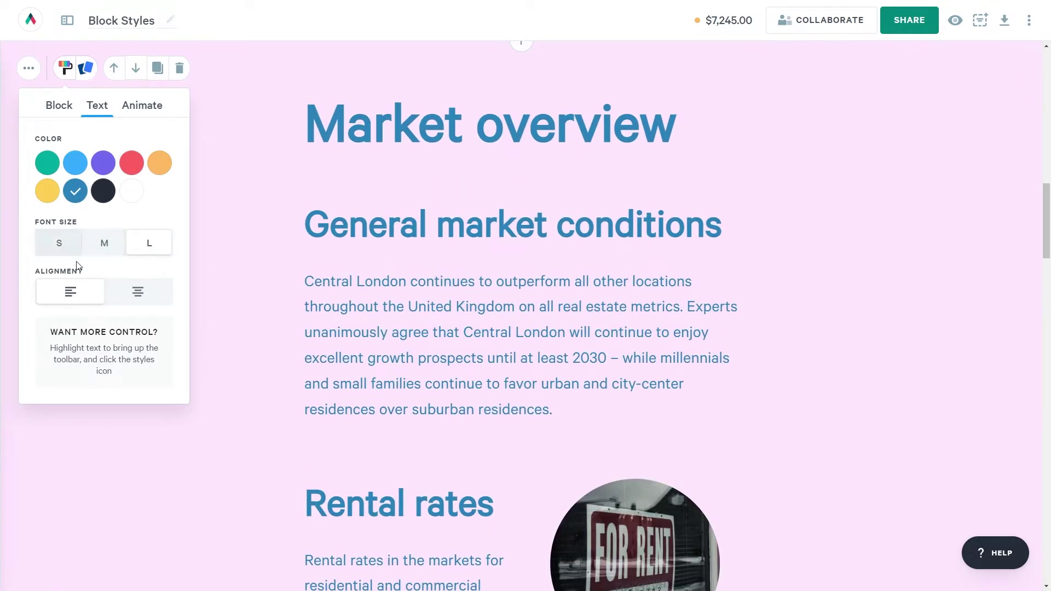
pyautogui.click(132, 301)
pyautogui.click(122, 237)
pyautogui.click(72, 291)
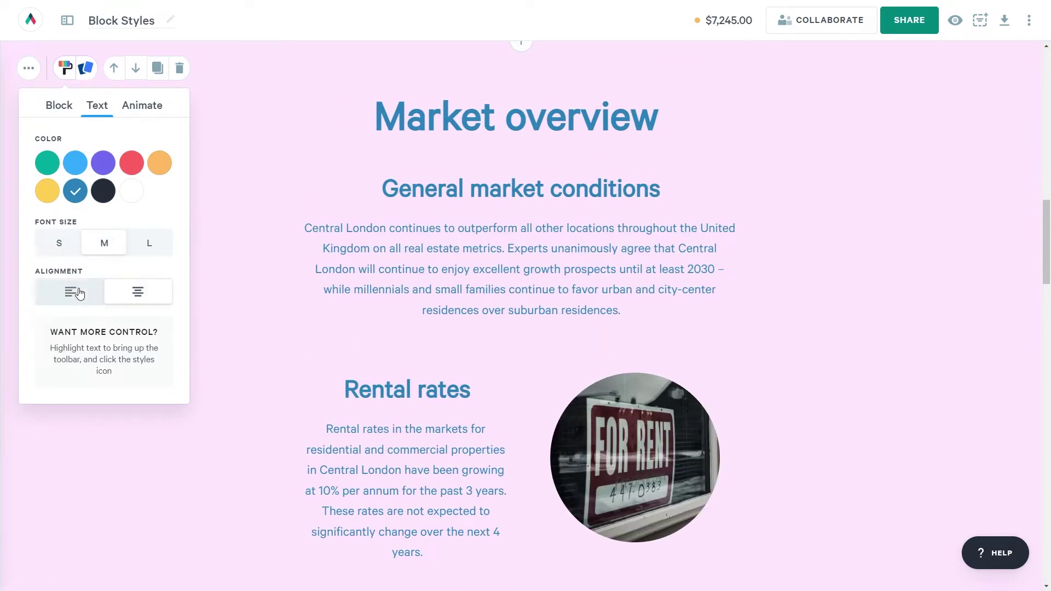
# Enlarge the Market overview heading from 60 to 74 px.
pyautogui.moveTo(306, 112); pyautogui.dragTo(543, 97)
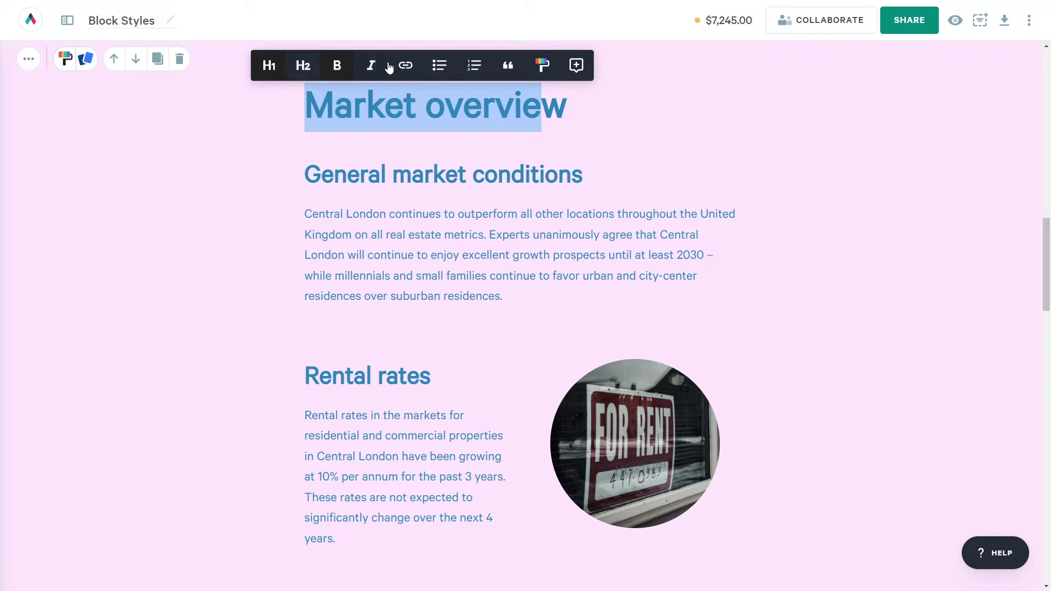
pyautogui.click(342, 71)
pyautogui.click(543, 74)
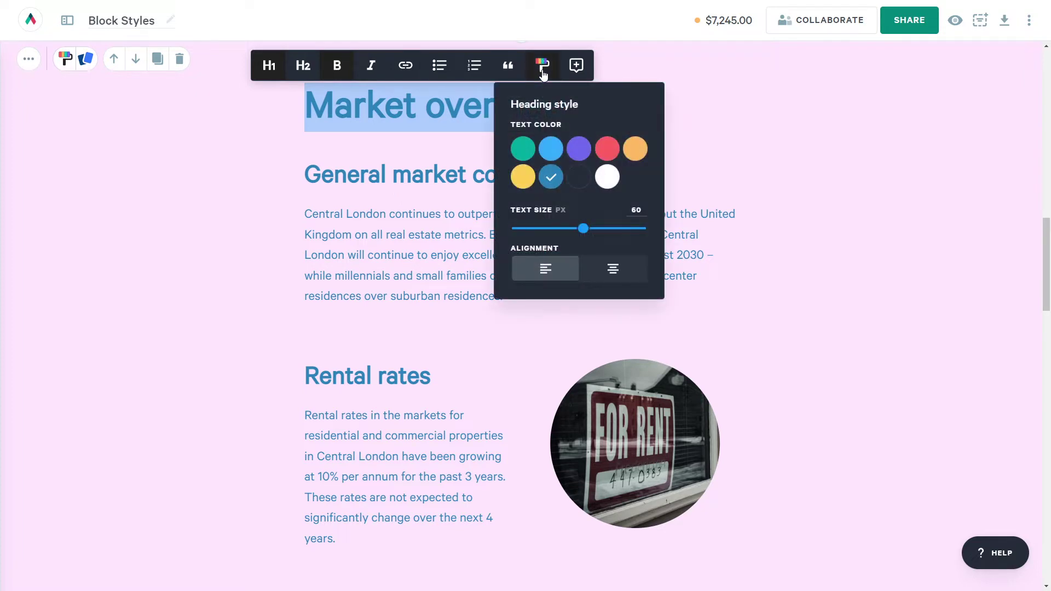
pyautogui.click(550, 152)
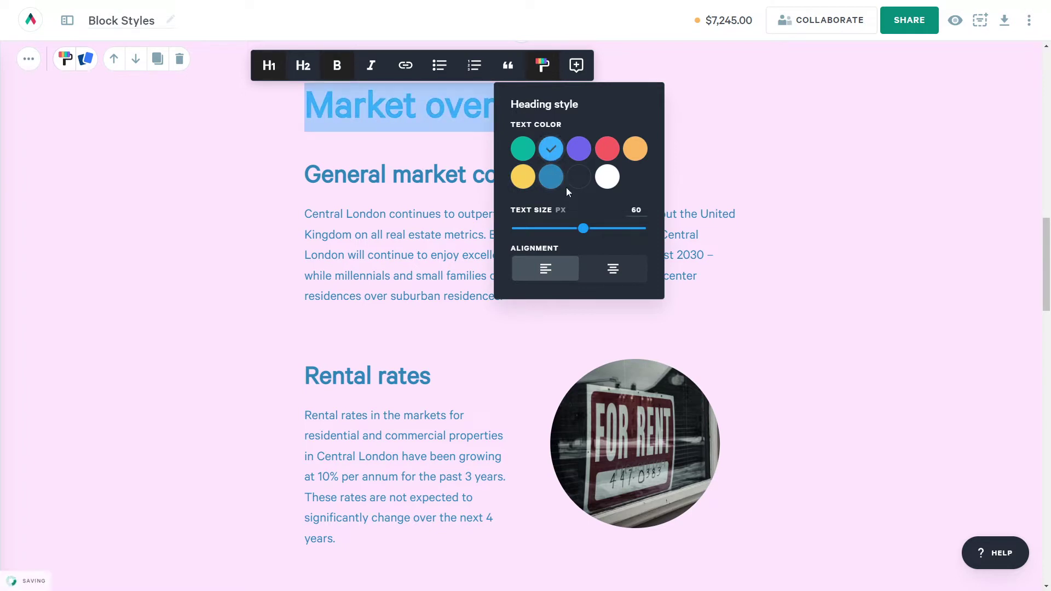
pyautogui.click(608, 178)
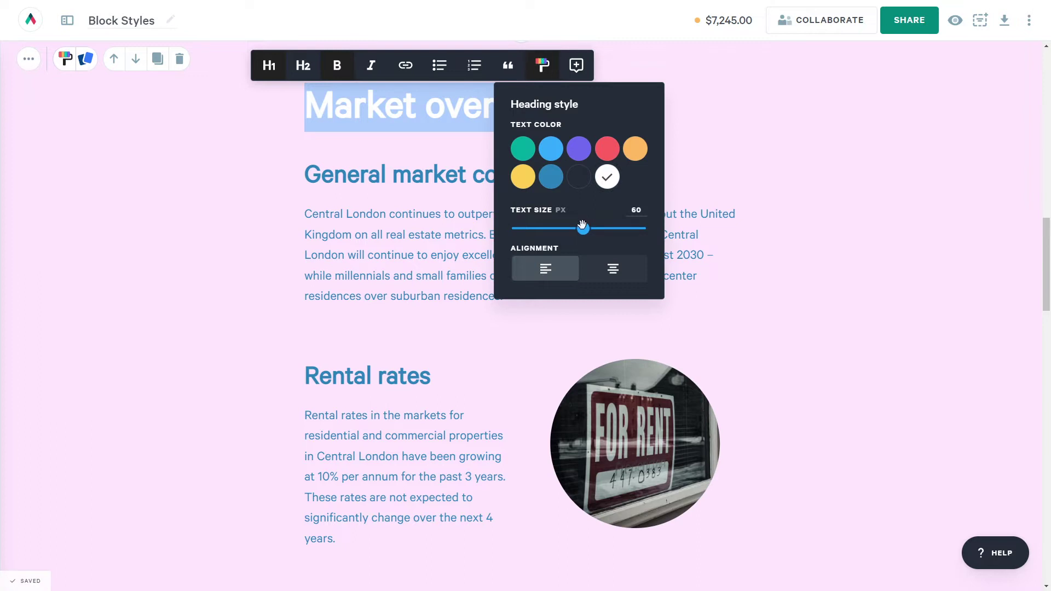
pyautogui.moveTo(593, 223); pyautogui.dragTo(578, 221)
# Make the five pain-point list items teal with red bullets.
pyautogui.moveTo(693, 493); pyautogui.dragTo(324, 398)
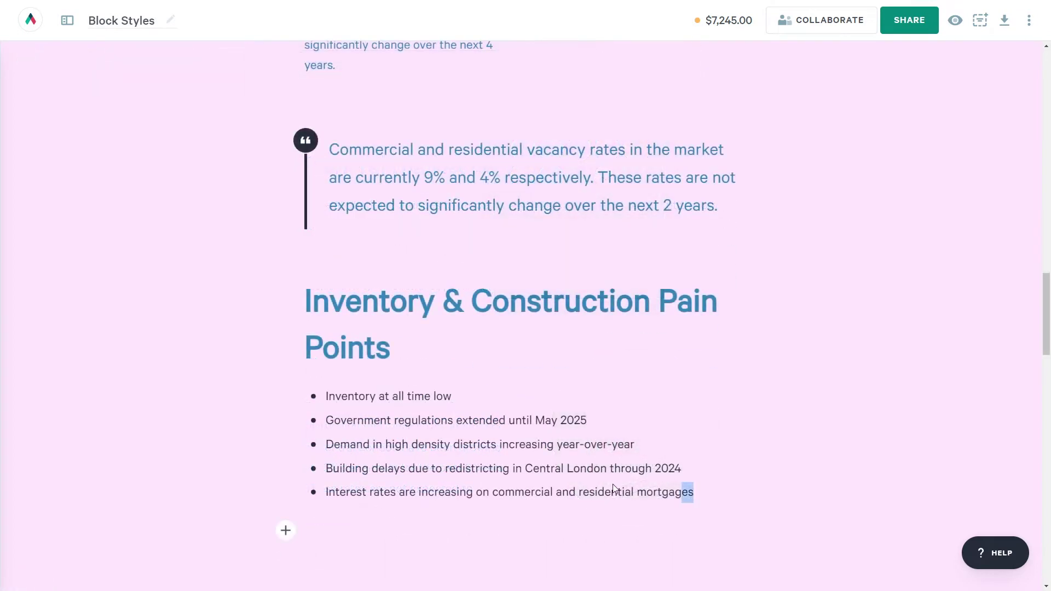
pyautogui.click(638, 377)
pyautogui.click(621, 452)
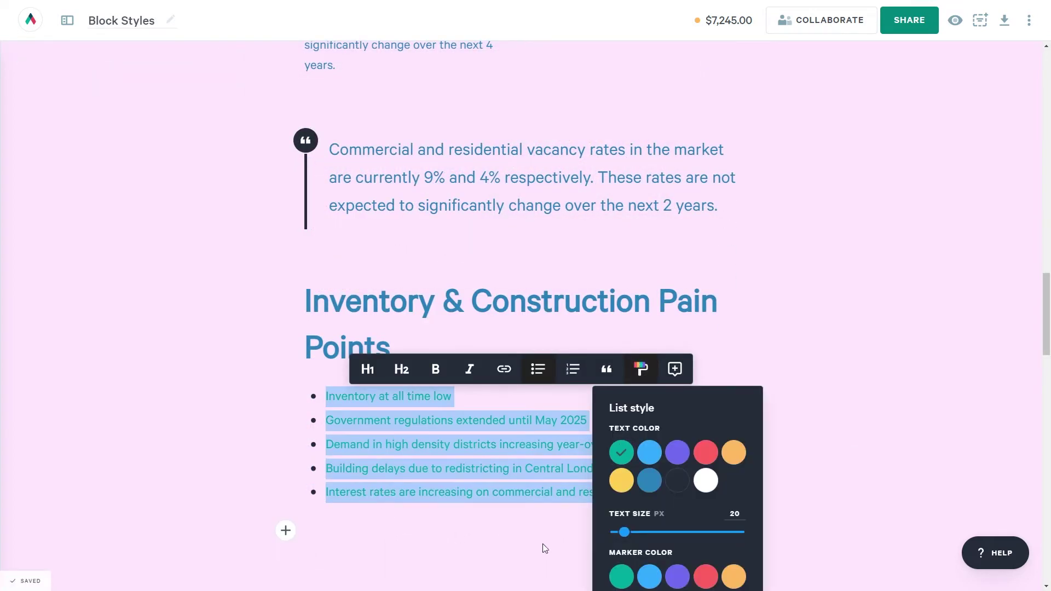
pyautogui.click(706, 577)
# Change the text colour of the pull quote paragraph.
pyautogui.moveTo(720, 210); pyautogui.dragTo(368, 140)
pyautogui.click(654, 123)
pyautogui.click(691, 232)
# Give The Product image a blended purple tint at 36% and a background card at 53%.
pyautogui.scroll(20, 197, 436)
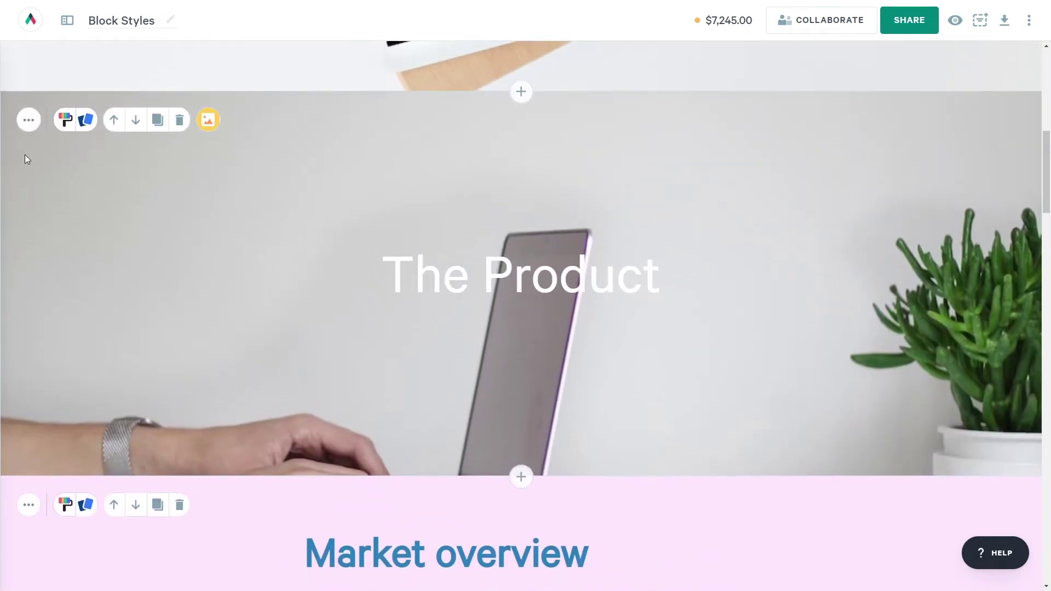
pyautogui.click(66, 120)
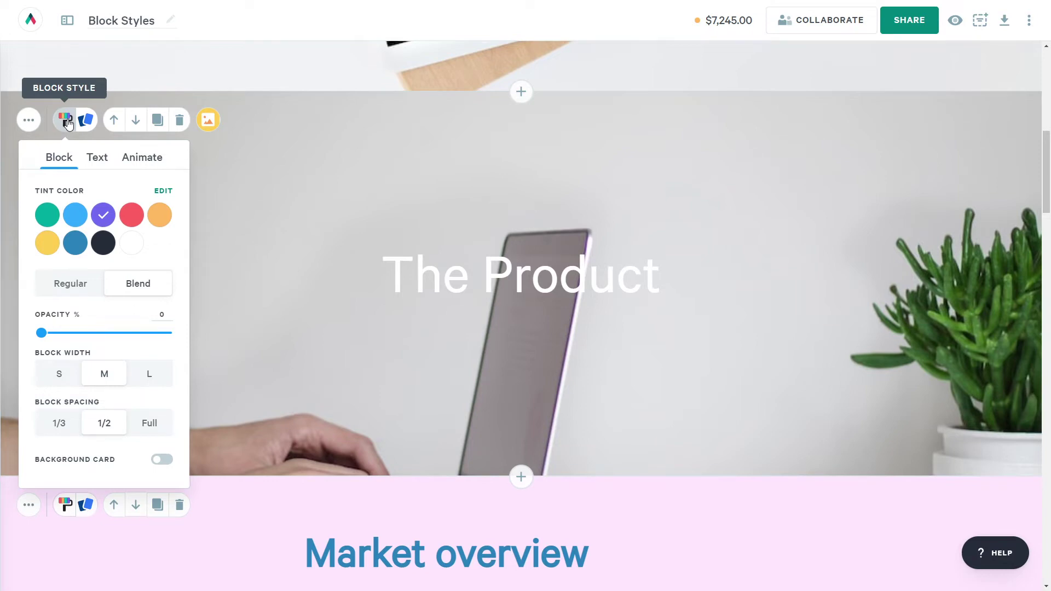
pyautogui.click(75, 248)
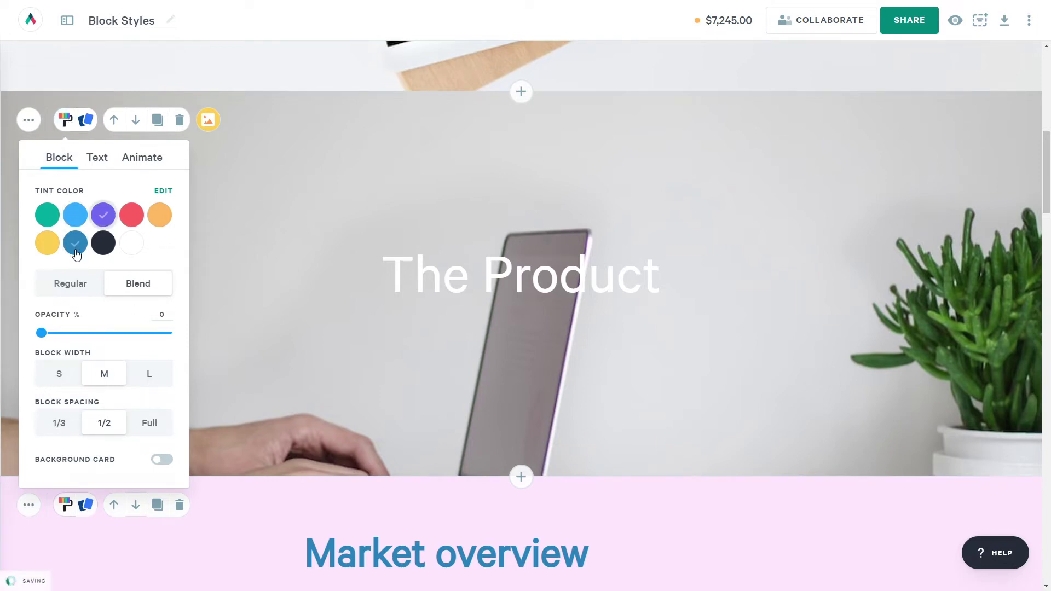
pyautogui.moveTo(38, 330); pyautogui.dragTo(86, 333)
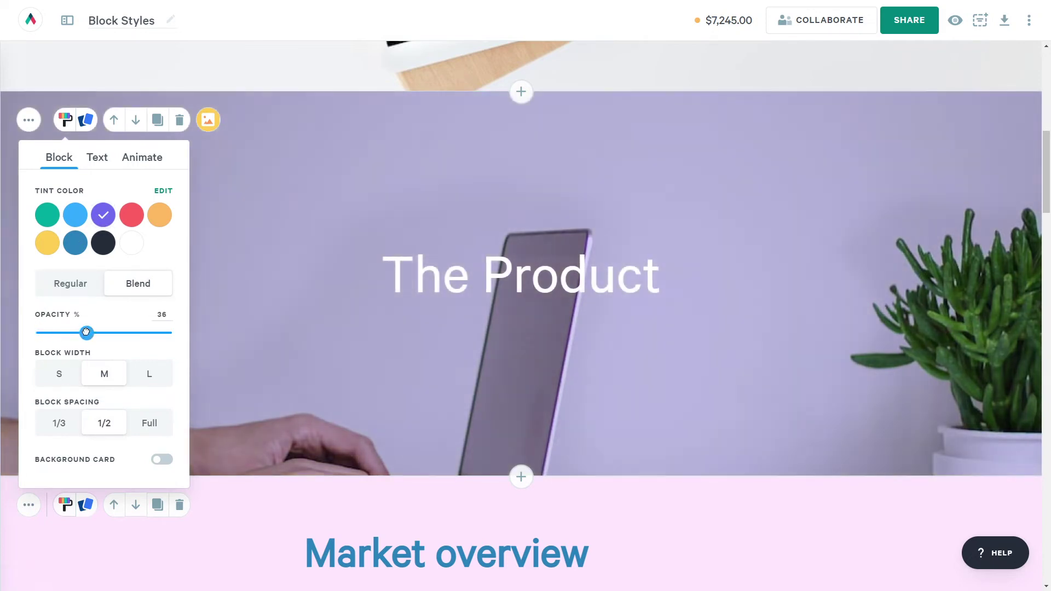
pyautogui.click(77, 284)
pyautogui.click(129, 286)
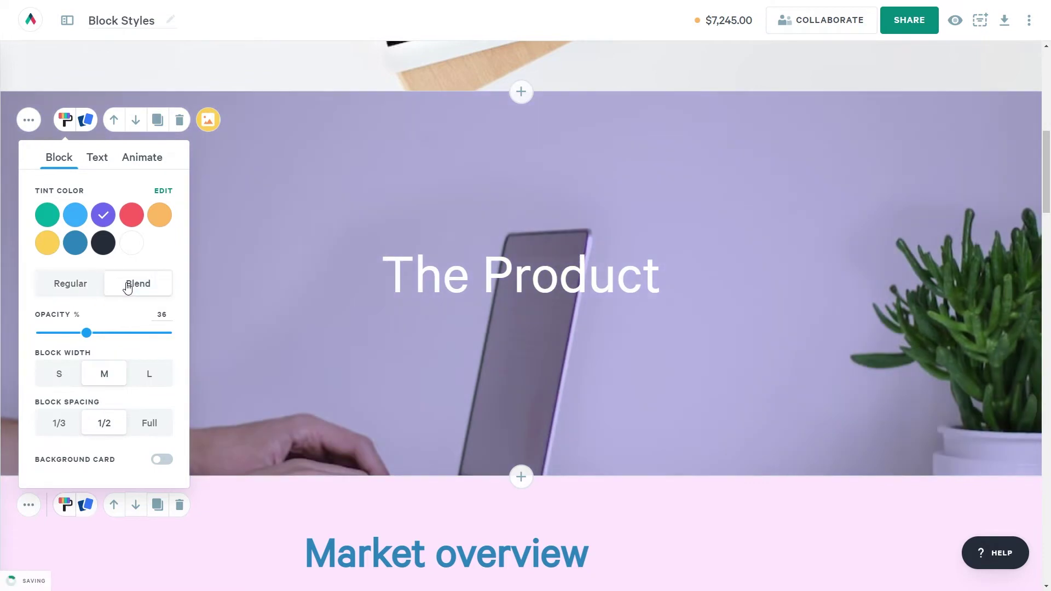
pyautogui.click(162, 459)
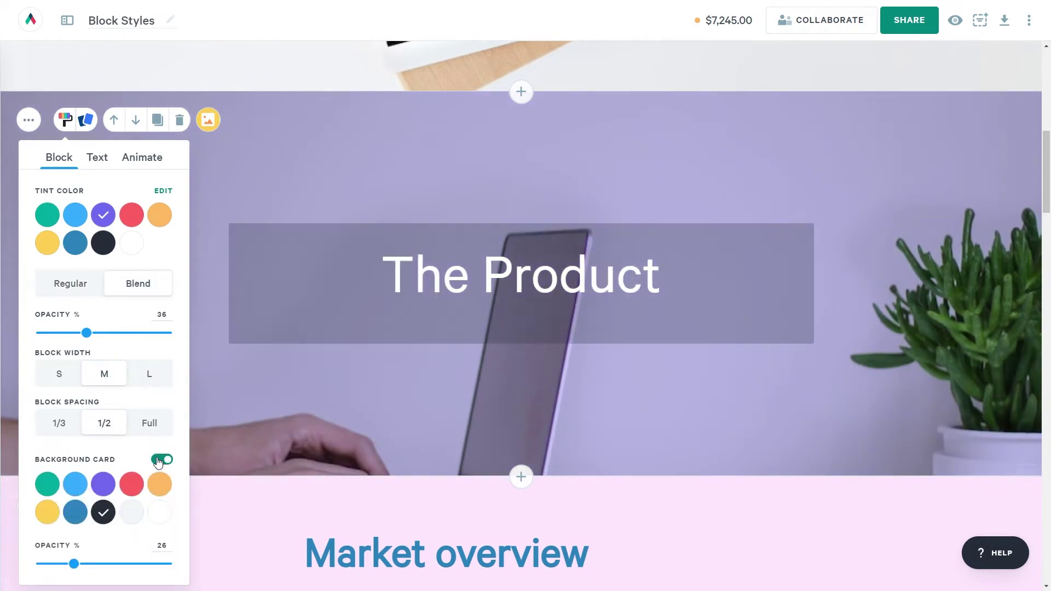
pyautogui.moveTo(74, 564); pyautogui.dragTo(108, 564)
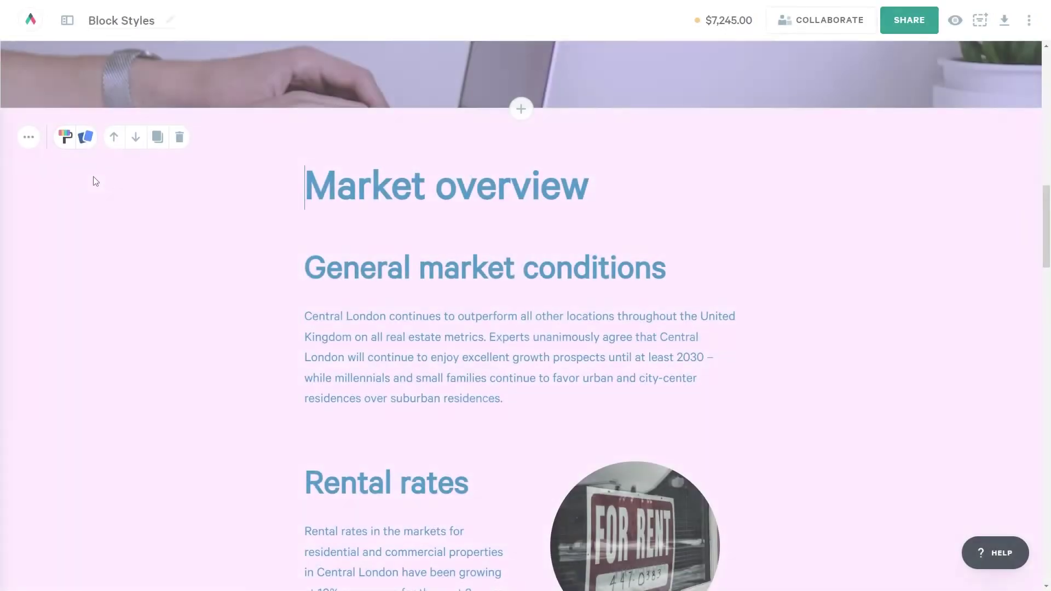
# Set Market overview to animate together, sliding in toward the right.
pyautogui.click(66, 137)
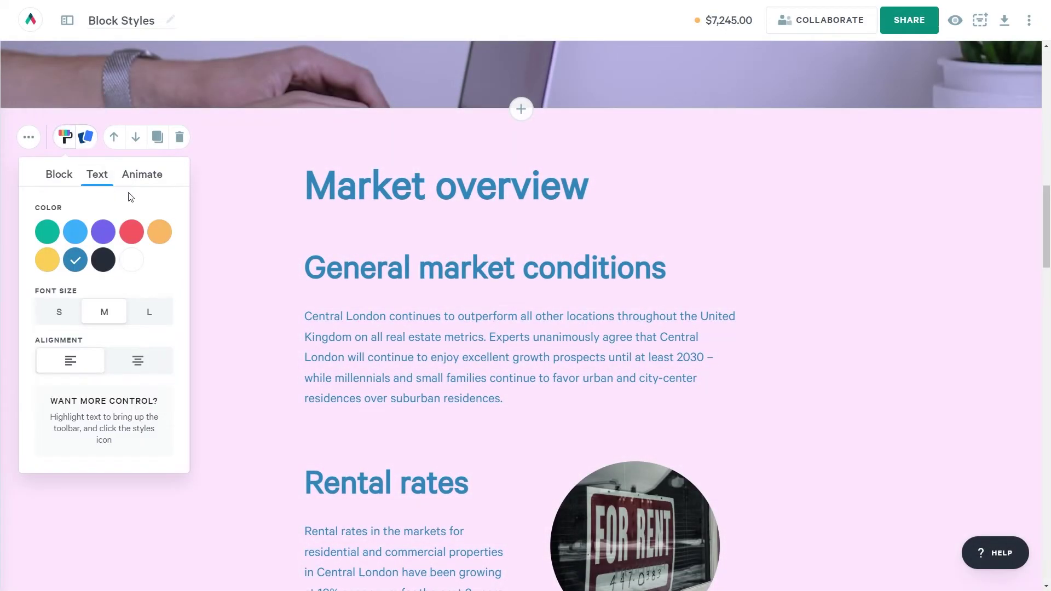
pyautogui.click(147, 175)
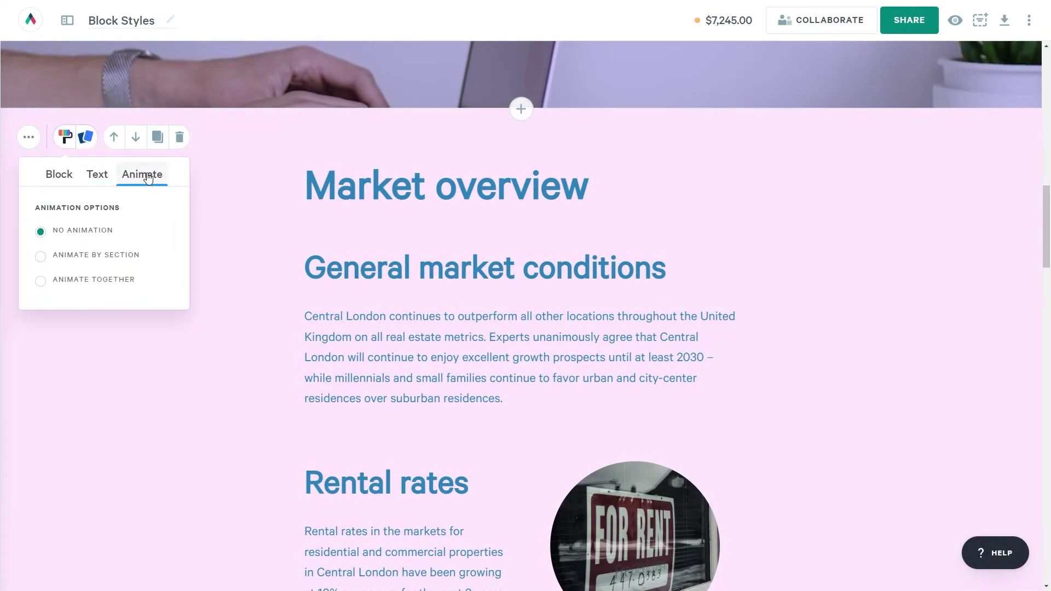
pyautogui.click(40, 257)
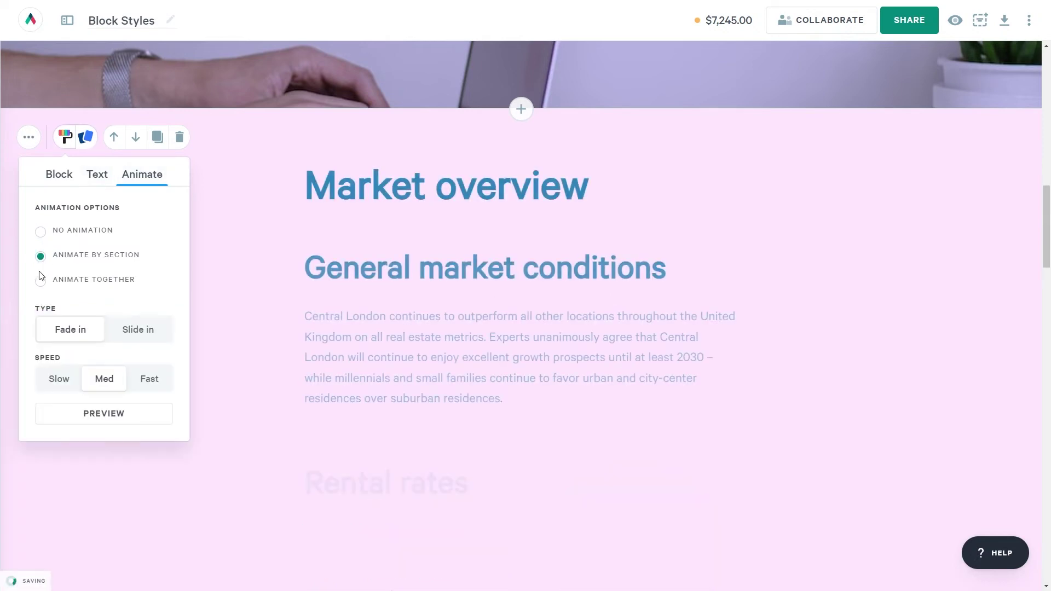
pyautogui.click(128, 332)
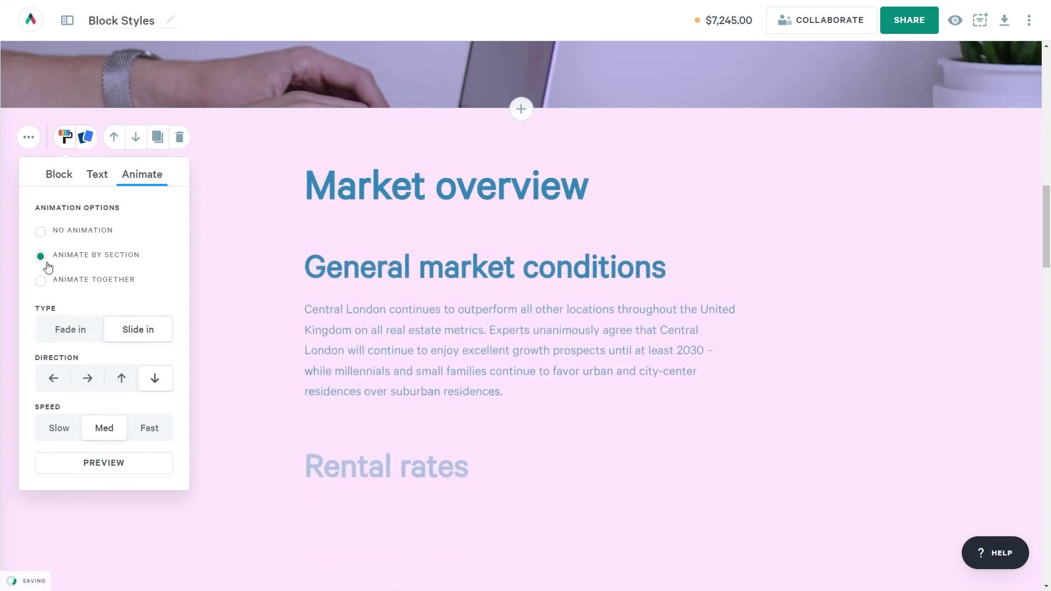
pyautogui.click(46, 283)
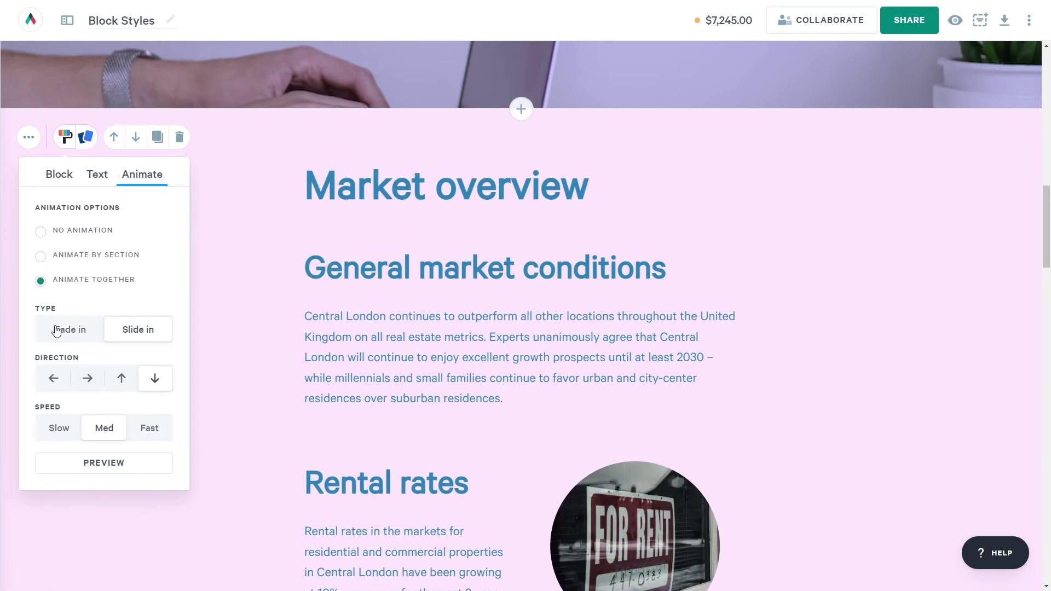
pyautogui.click(87, 380)
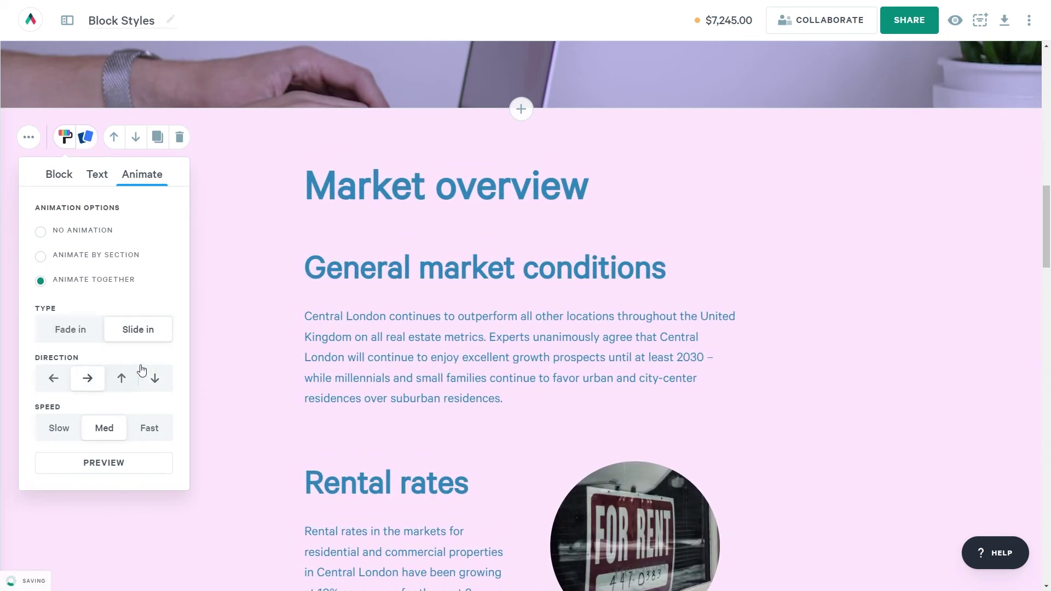
pyautogui.click(231, 357)
# Keep the Pricing block background white and set its width and spacing to M.
pyautogui.scroll(-20, 231, 354)
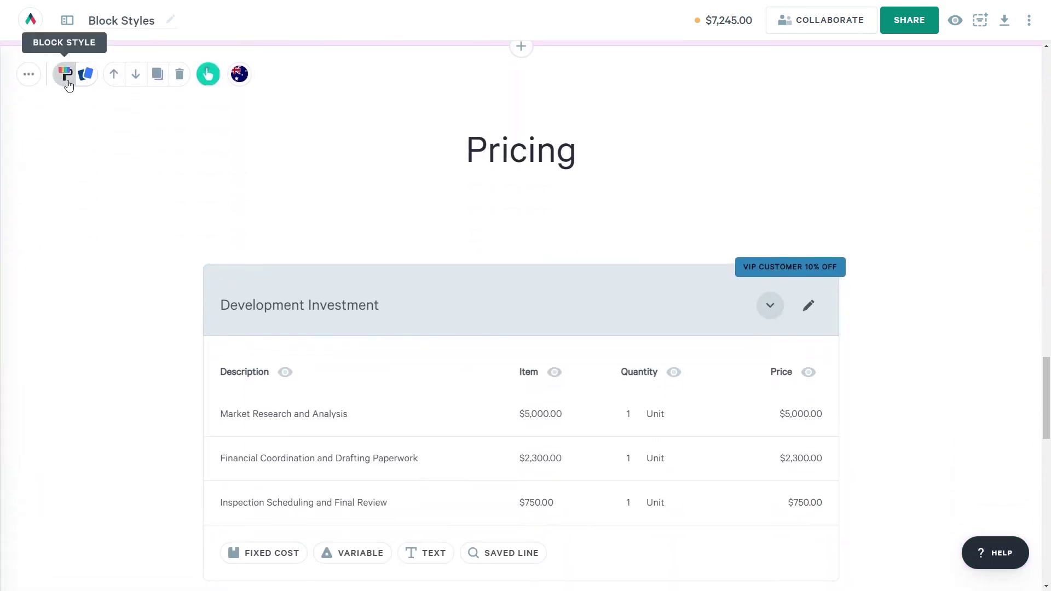
pyautogui.click(65, 74)
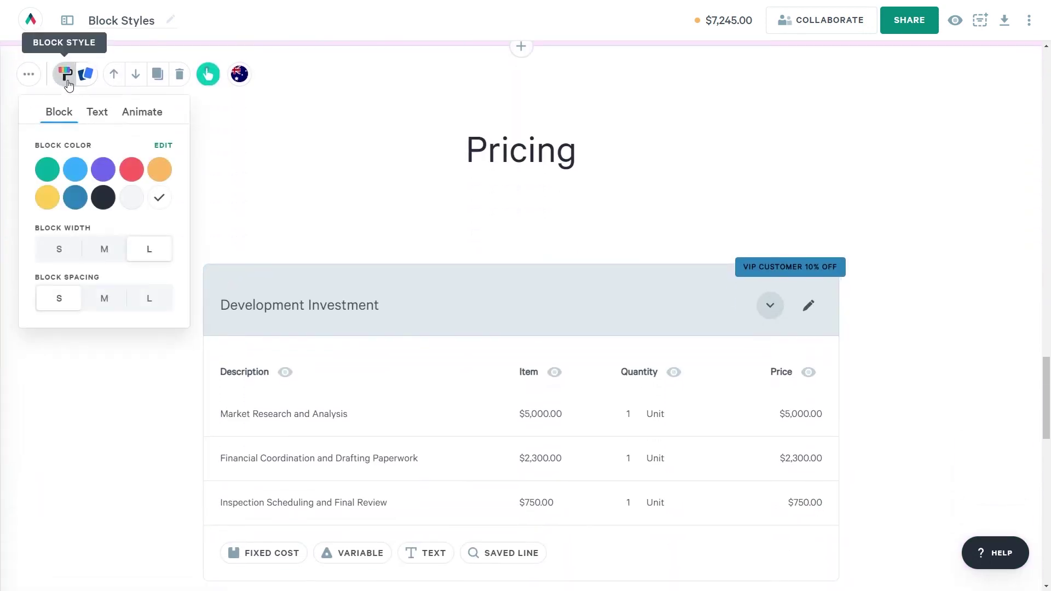
pyautogui.click(77, 197)
pyautogui.click(160, 198)
pyautogui.click(109, 258)
pyautogui.click(104, 298)
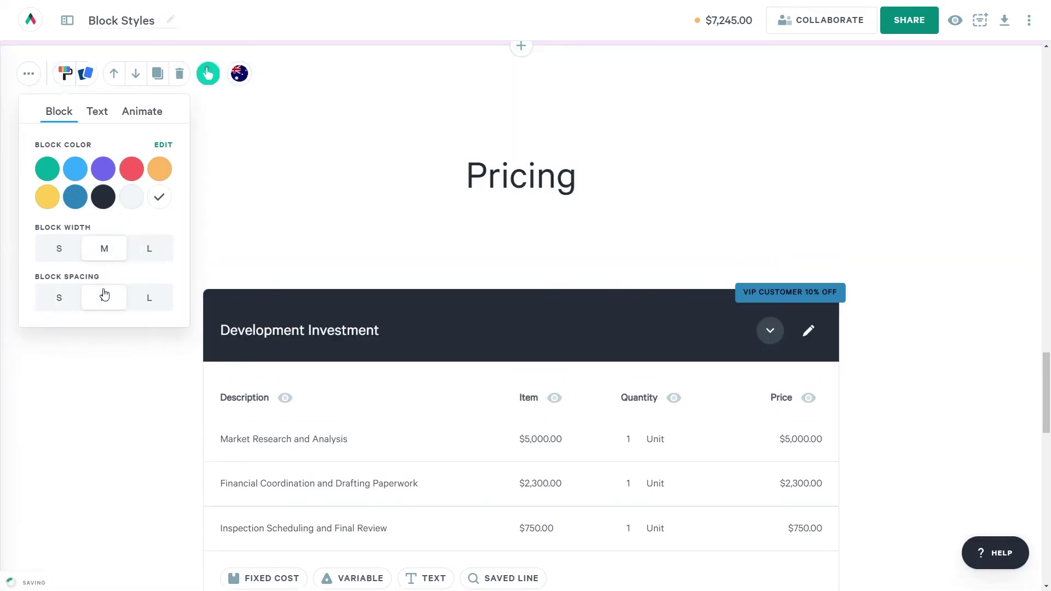
pyautogui.click(364, 313)
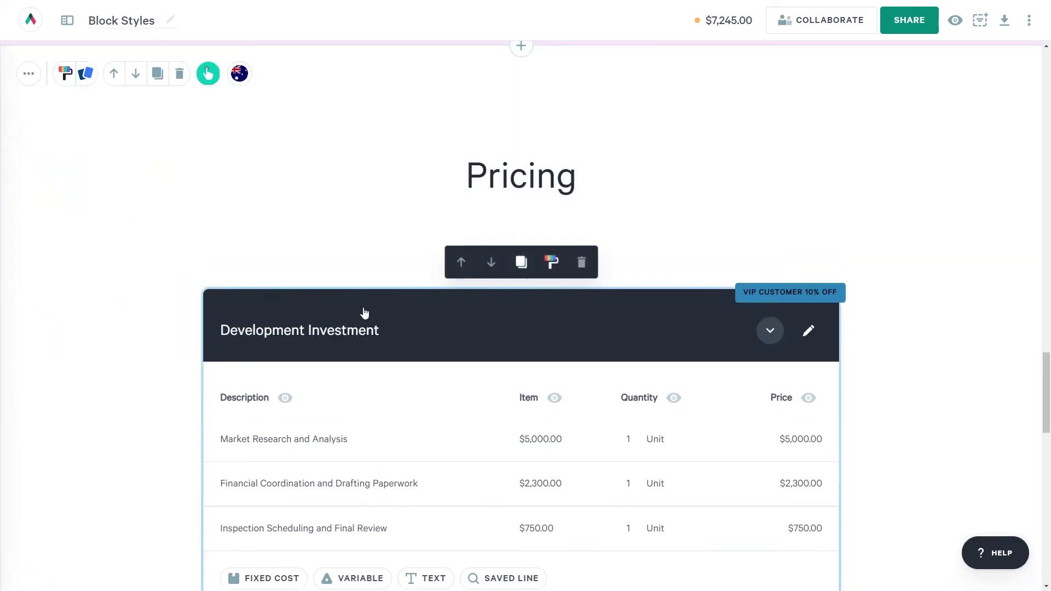
# Keep the pricing section's Visual style with an orange header and red highlight.
pyautogui.click(563, 276)
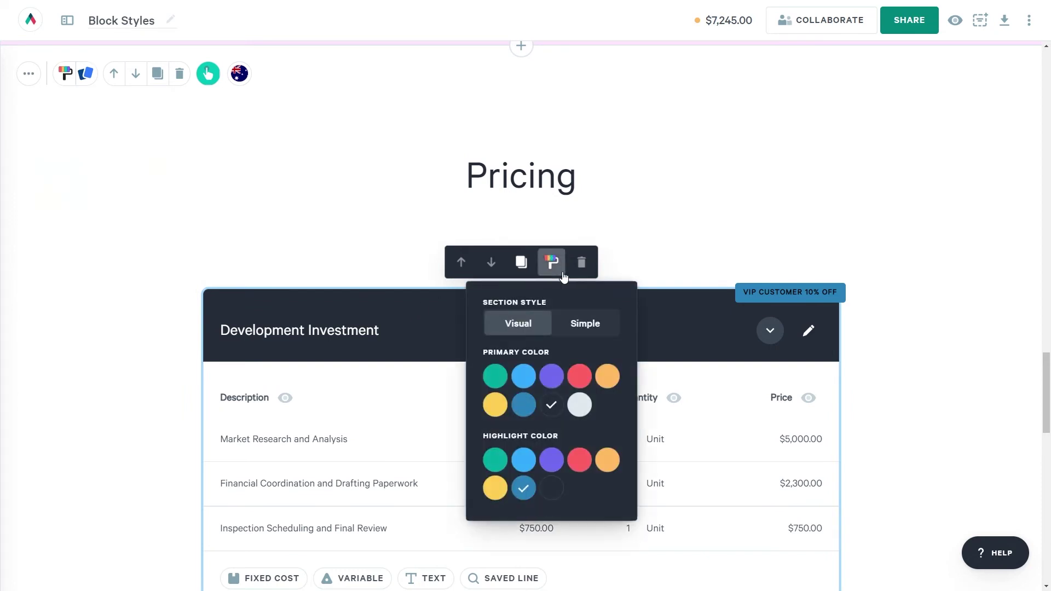
pyautogui.click(580, 321)
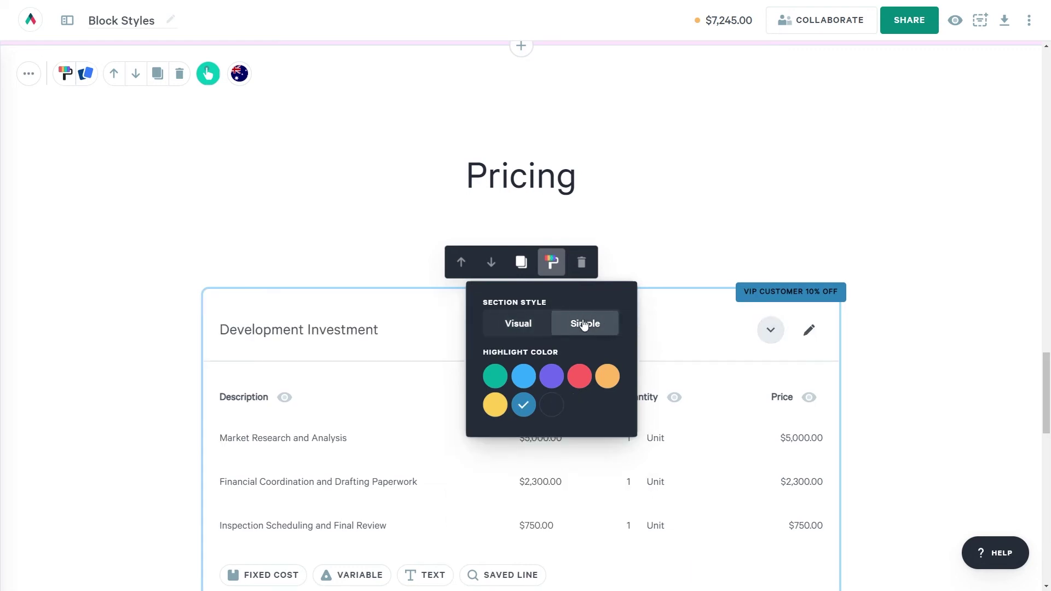
pyautogui.click(540, 323)
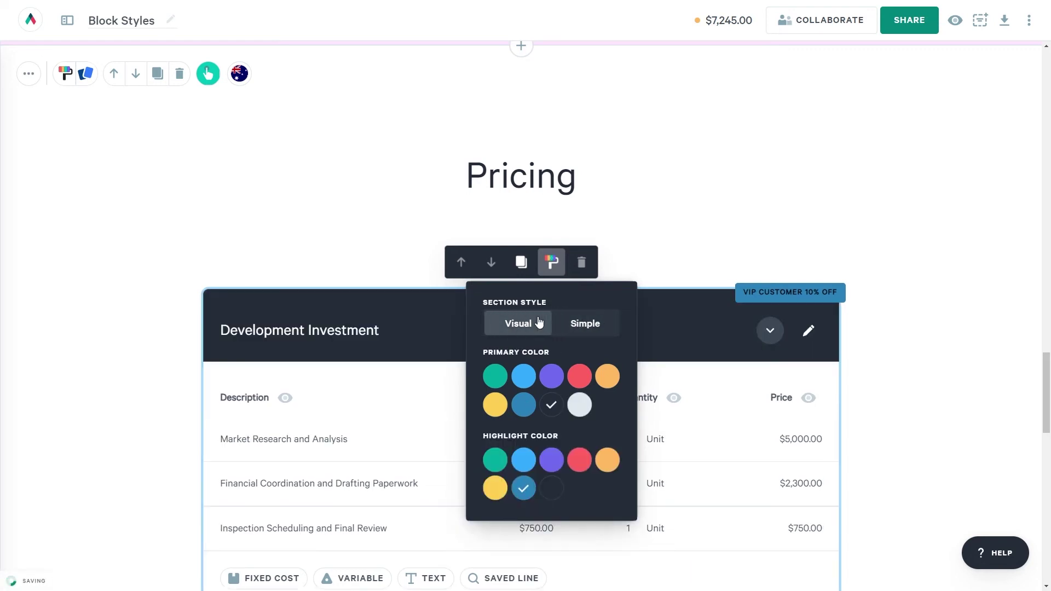
pyautogui.click(607, 378)
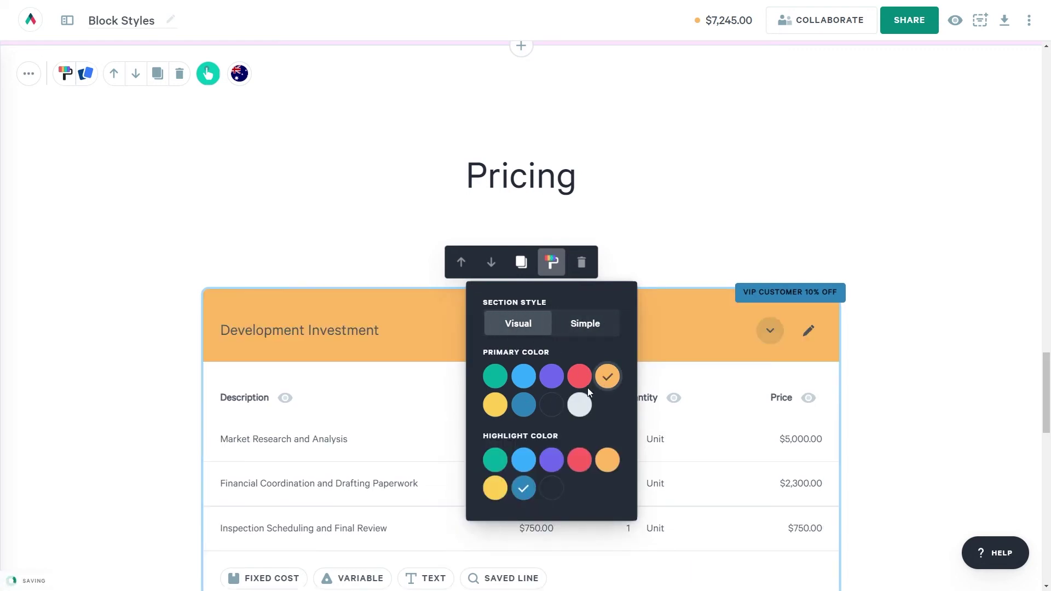
pyautogui.click(581, 461)
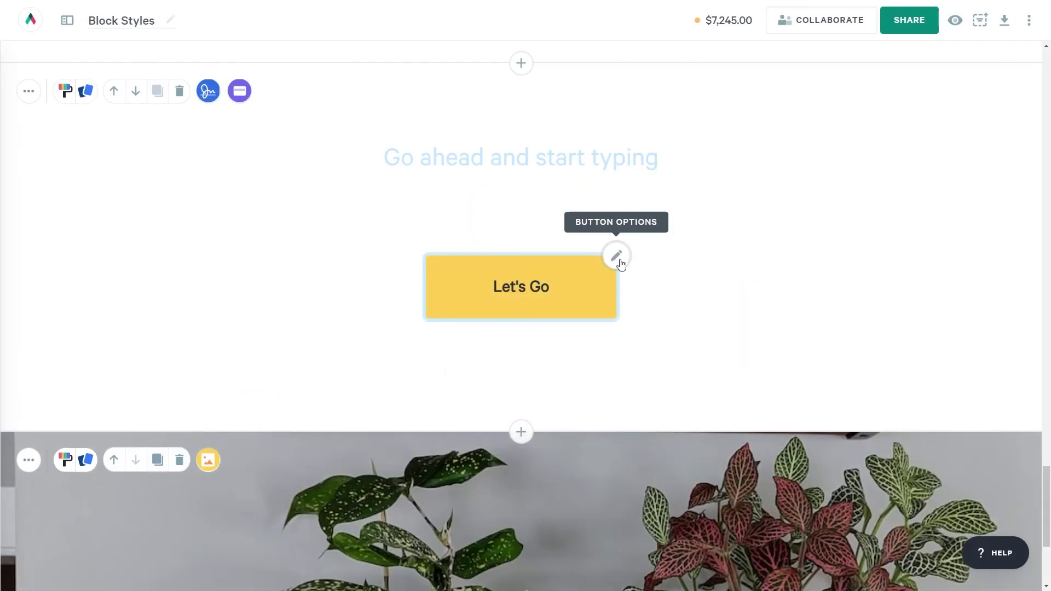
# Make the Let's Go button light blue and left-aligned.
pyautogui.click(621, 260)
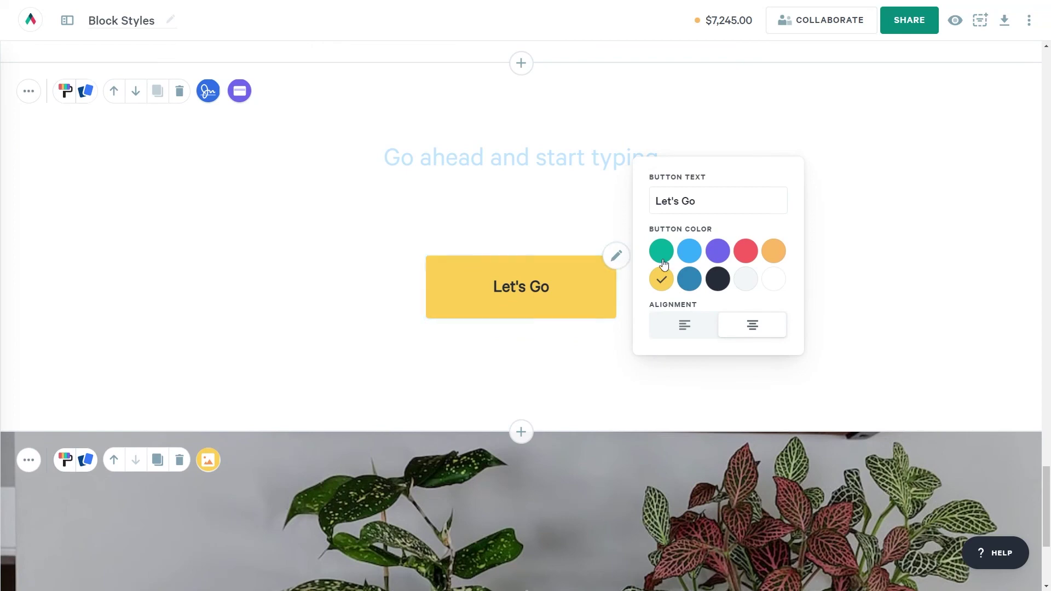
pyautogui.click(691, 257)
pyautogui.click(685, 325)
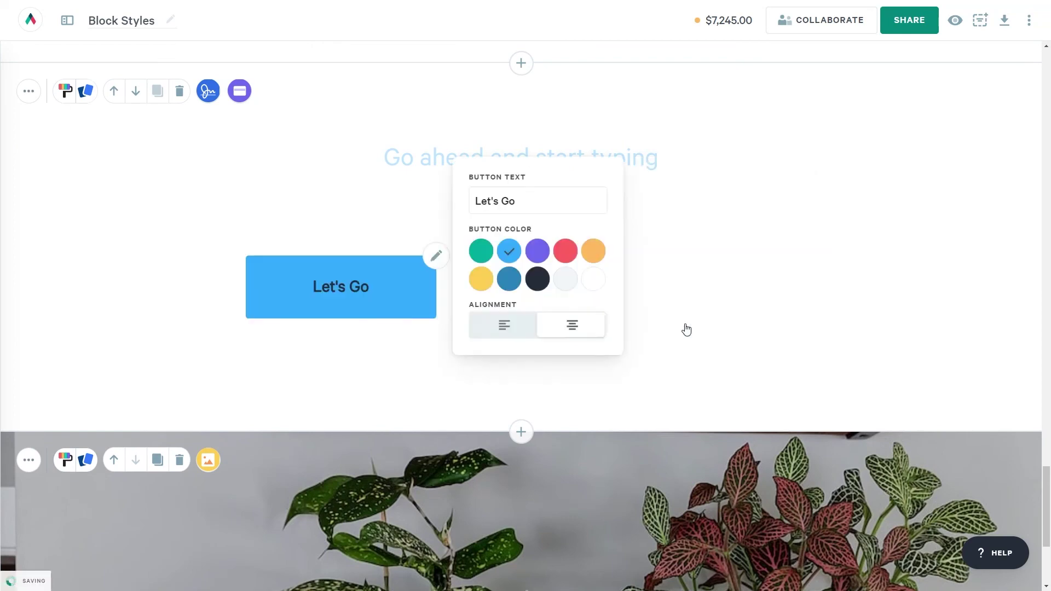
pyautogui.click(122, 180)
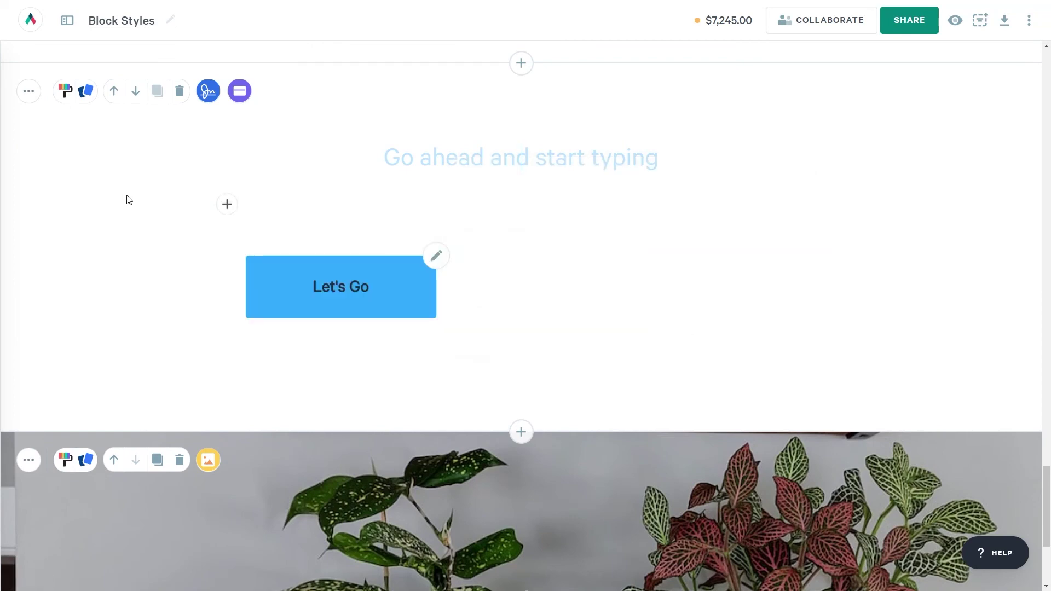
# Save the button look as style 'left and blue' and apply it to the Accept block.
pyautogui.click(87, 91)
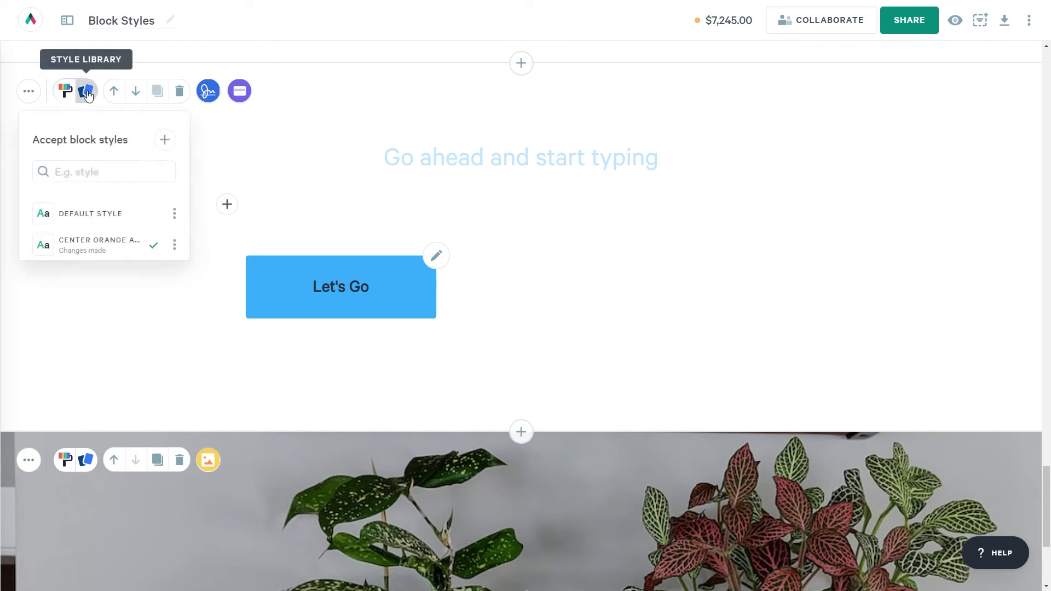
pyautogui.click(165, 142)
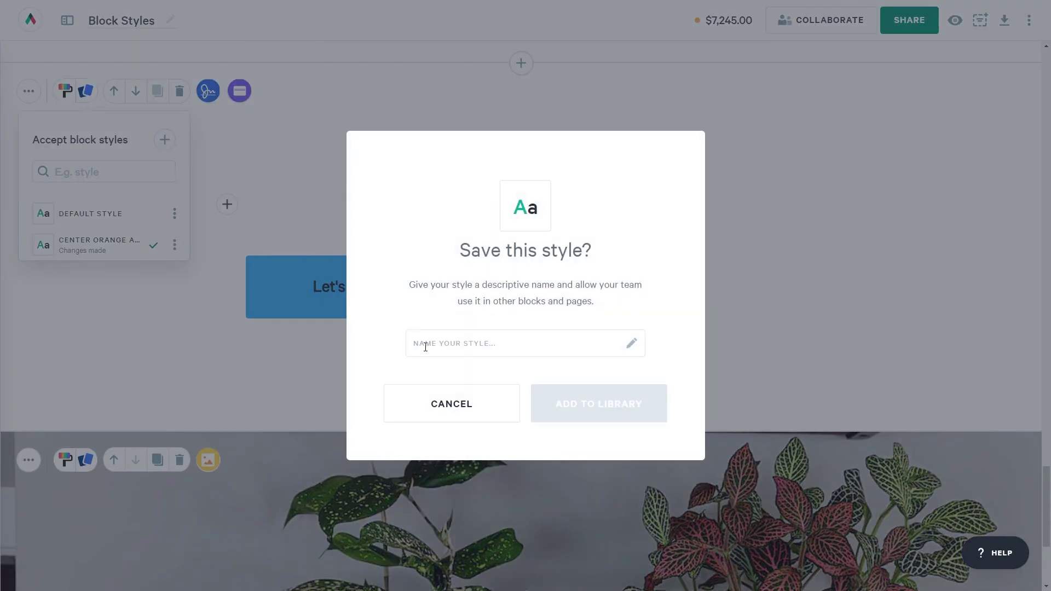
pyautogui.write('left')
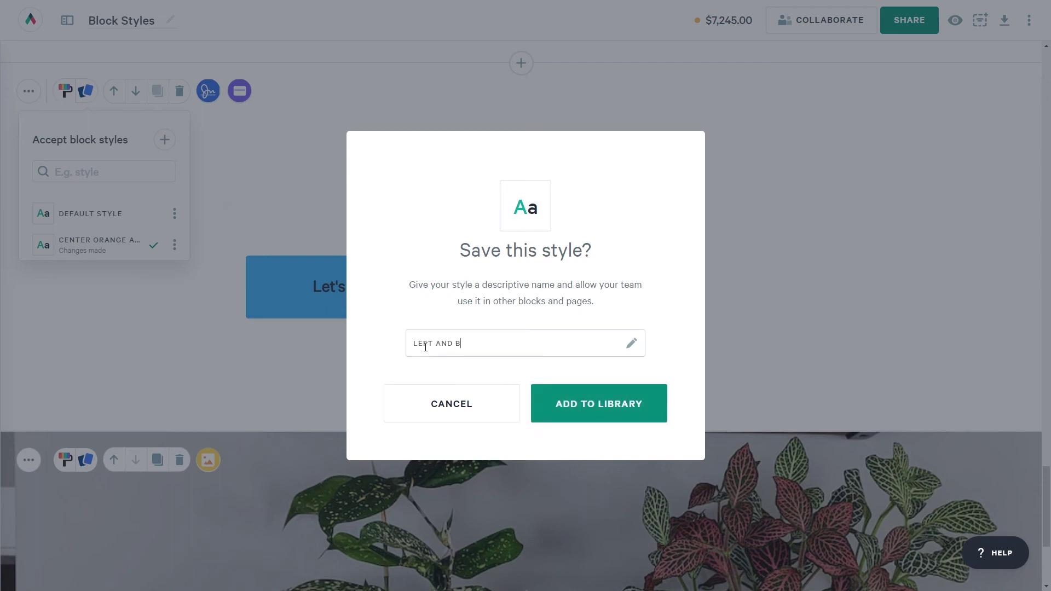
pyautogui.write(' and blue')
pyautogui.click(586, 419)
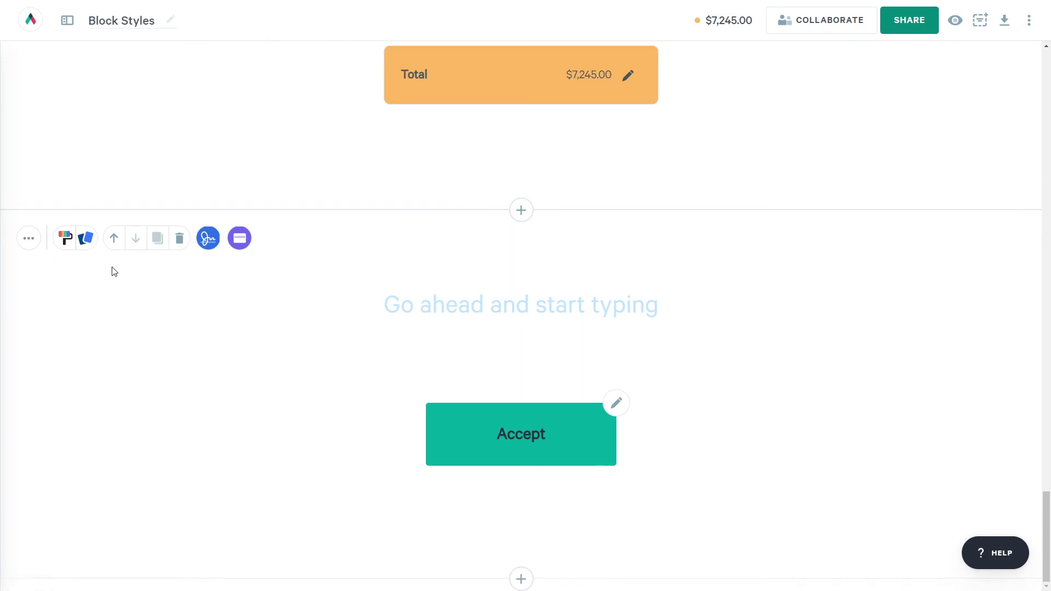
pyautogui.click(90, 242)
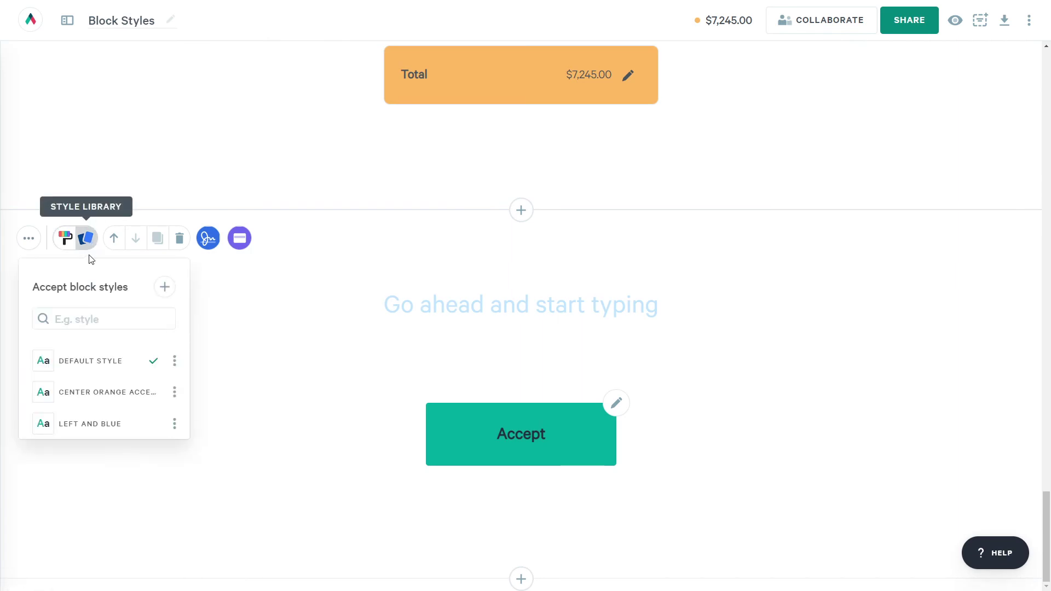
pyautogui.click(84, 432)
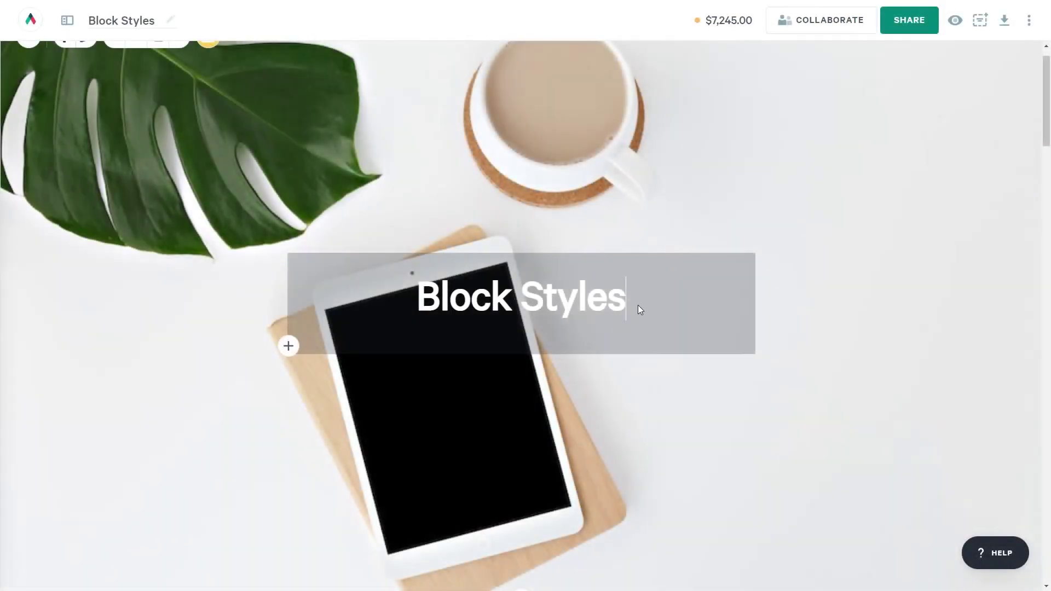
# Add the subtitle 'Reach out to us with any questions at' plus the contact e-mail.
pyautogui.press('Return')
pyautogui.write('Reach out to u')
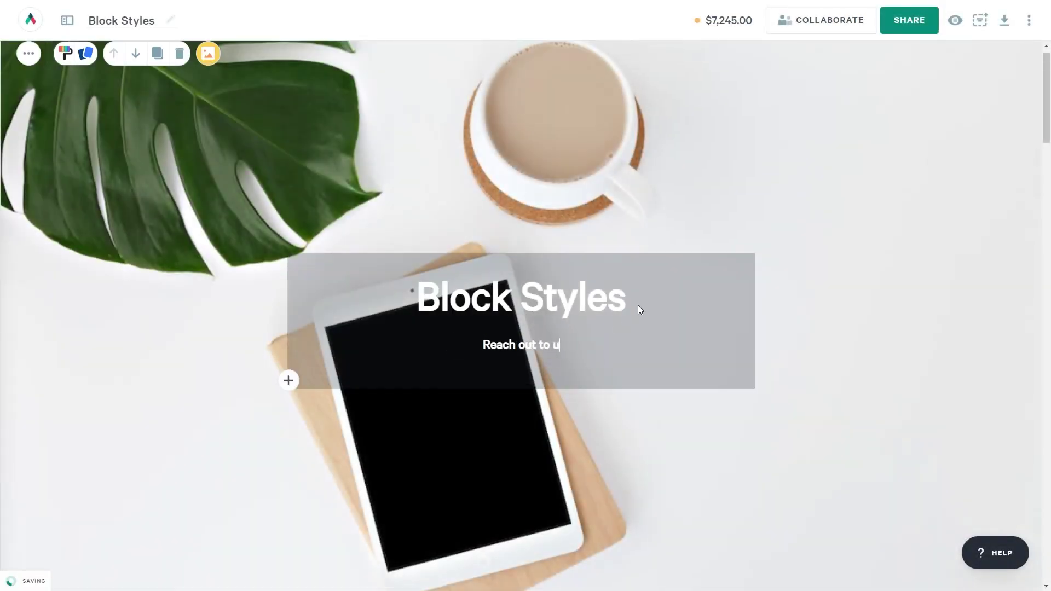
pyautogui.write('s with any questions at')
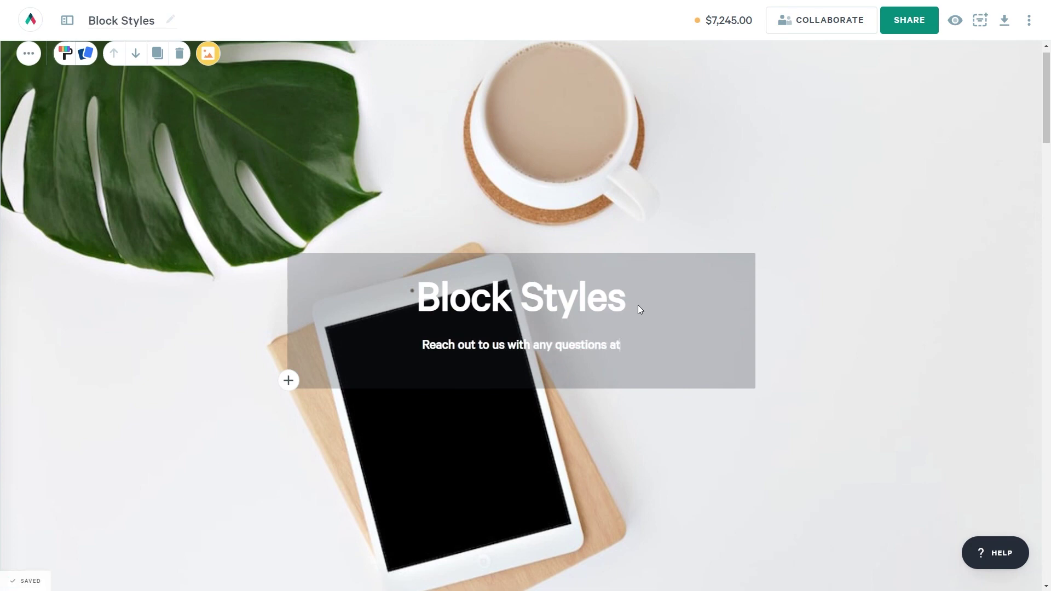
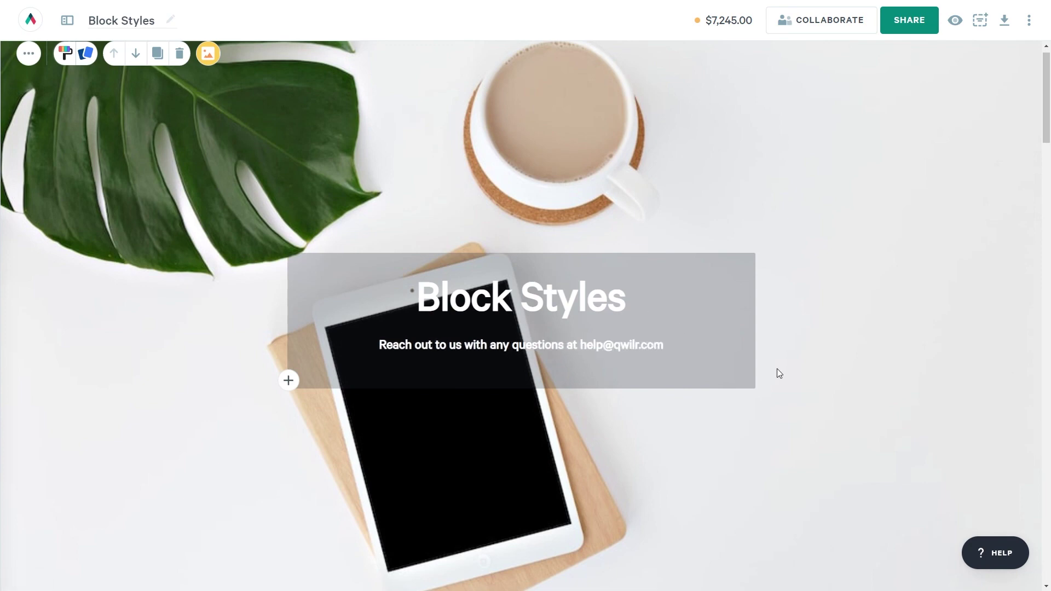